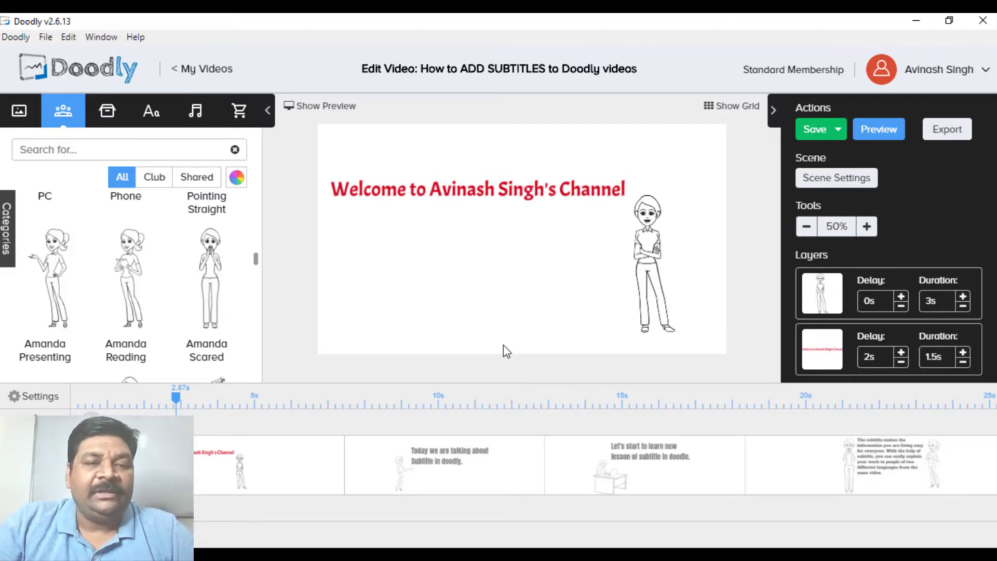
- Play a preview of the whole whiteboard video with its two-line Hindi subtitles
click(866, 136)
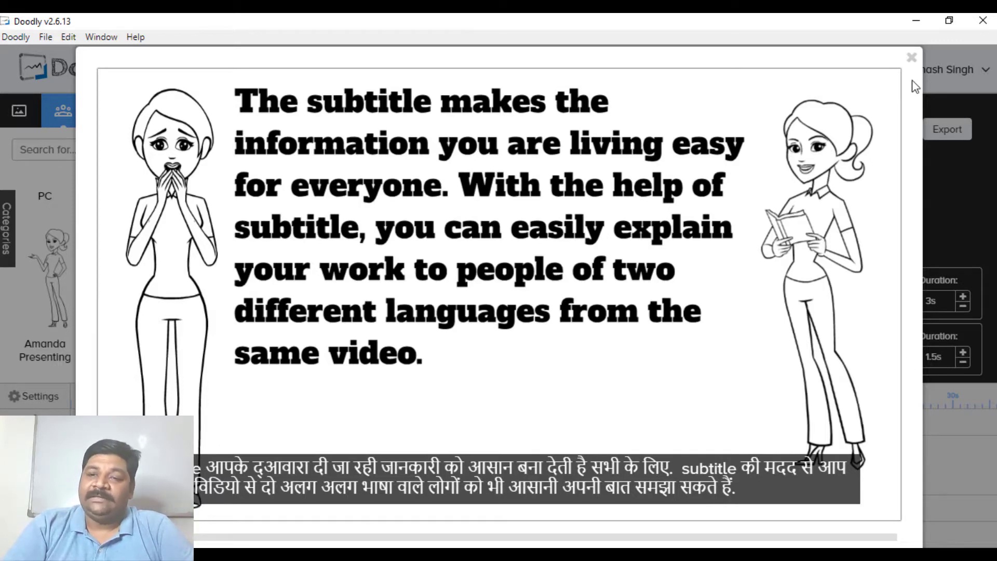
- Close the preview after the last scene and return to the three-scene editor
click(911, 56)
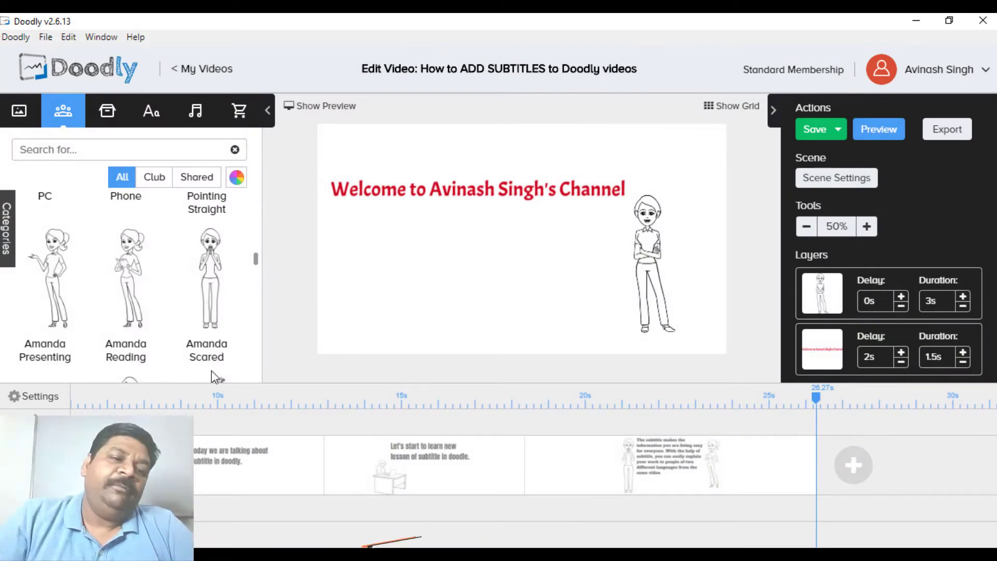
- Turn Subtitles off in the timeline Settings, apply, and preview the subtitle-free video
click(46, 407)
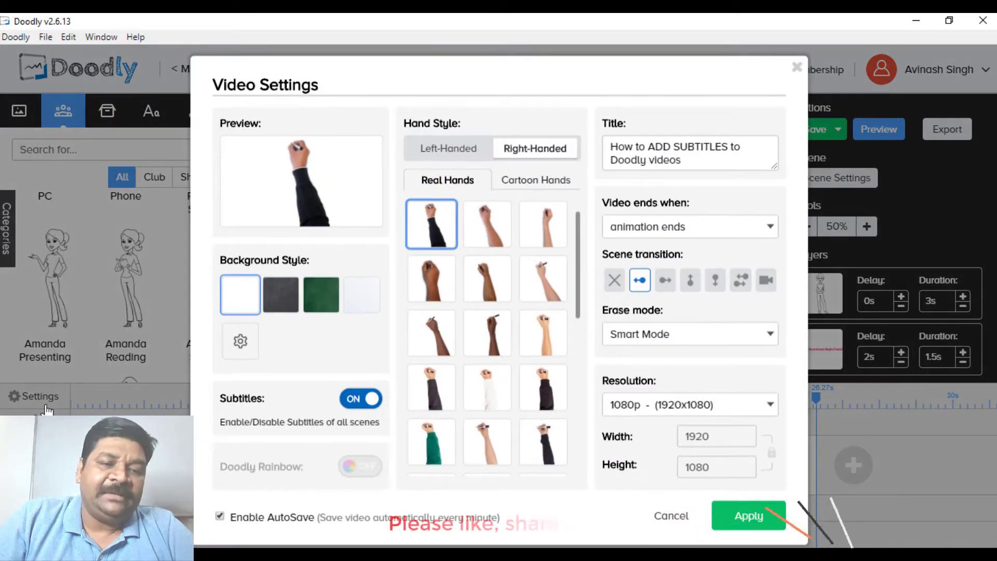
click(797, 68)
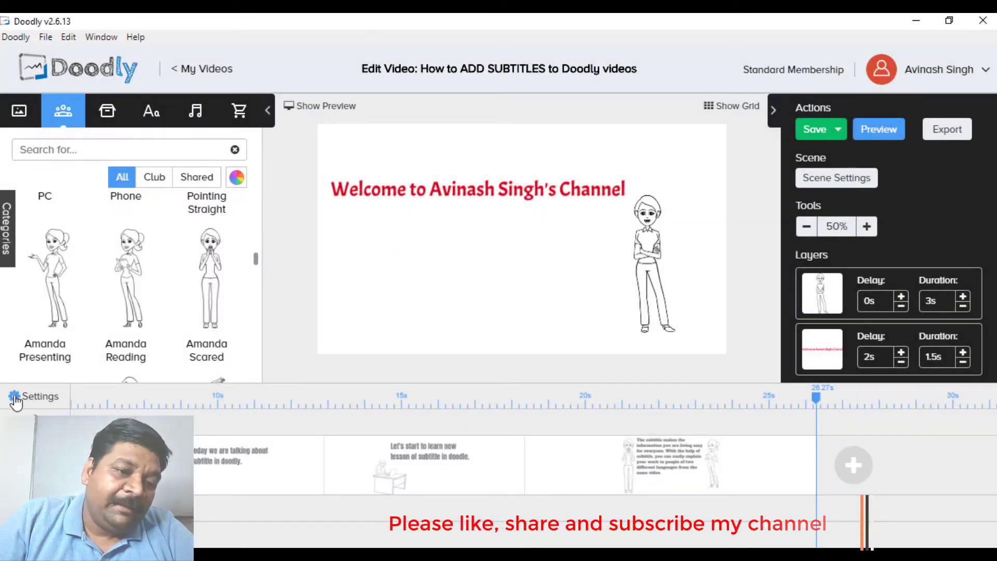
click(35, 399)
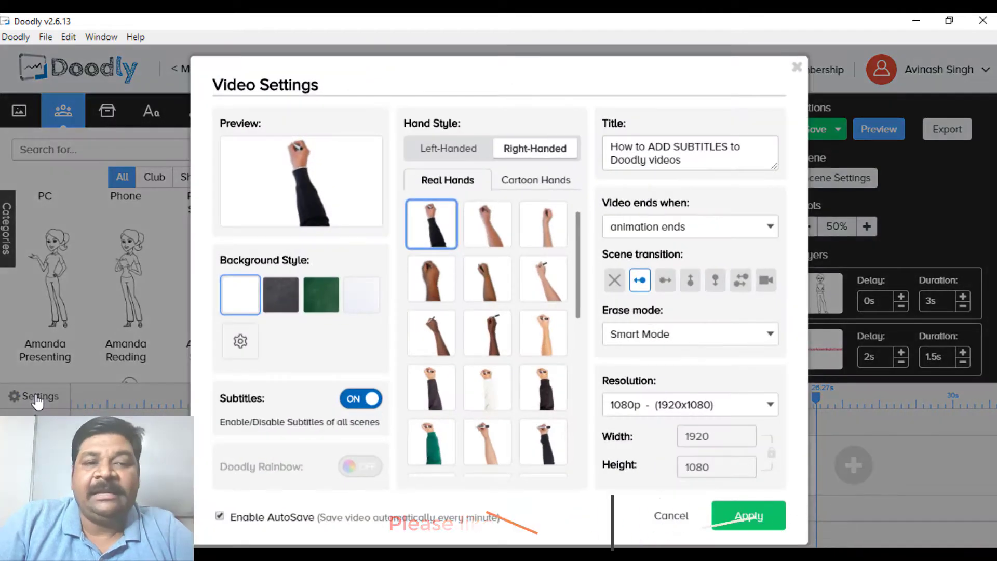
click(364, 399)
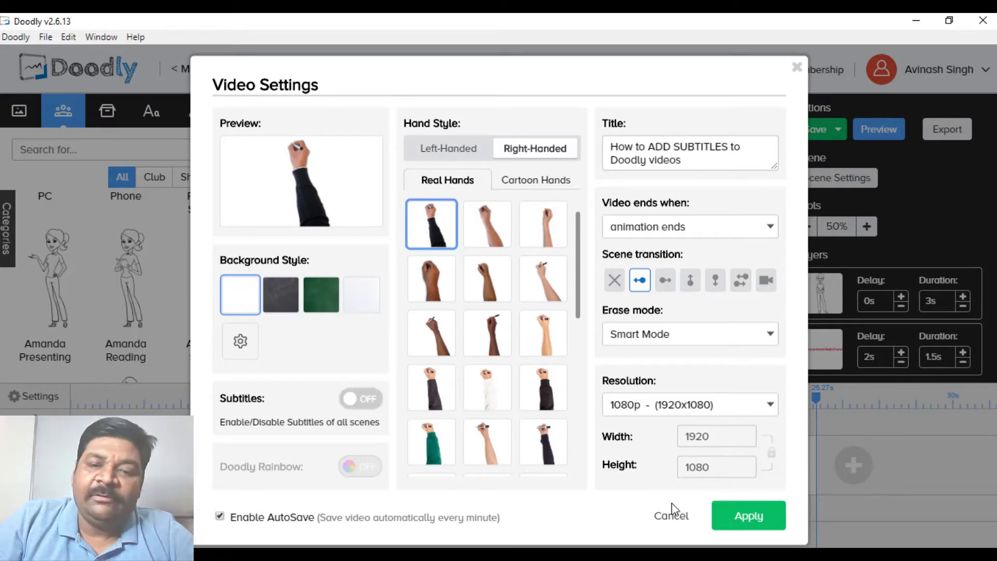
click(722, 516)
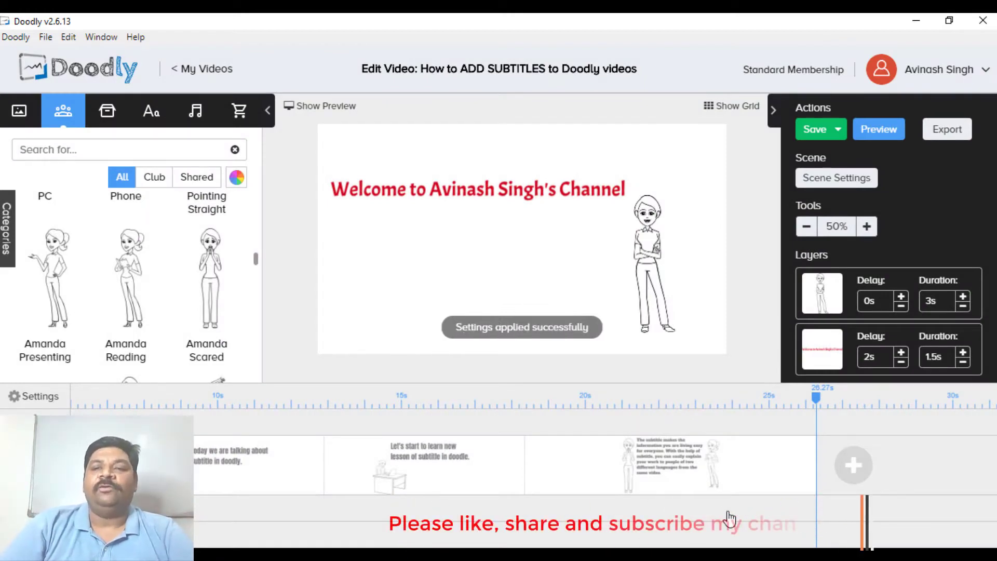
click(873, 130)
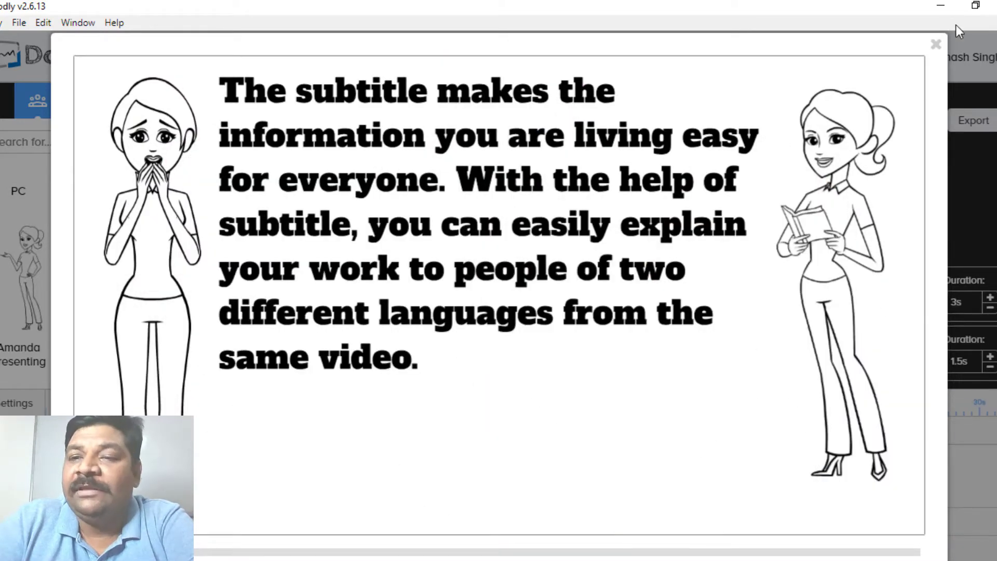
- Close the subtitle-free preview after it reaches the final scene
click(935, 46)
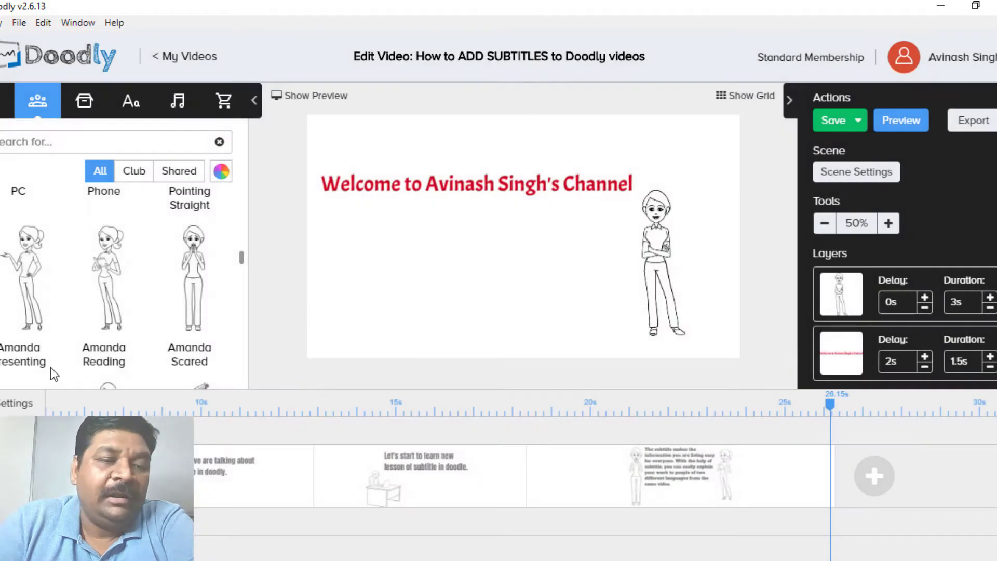
- Re-enable Subtitles in the timeline Settings, then preview to confirm the Hindi caption returns
click(21, 403)
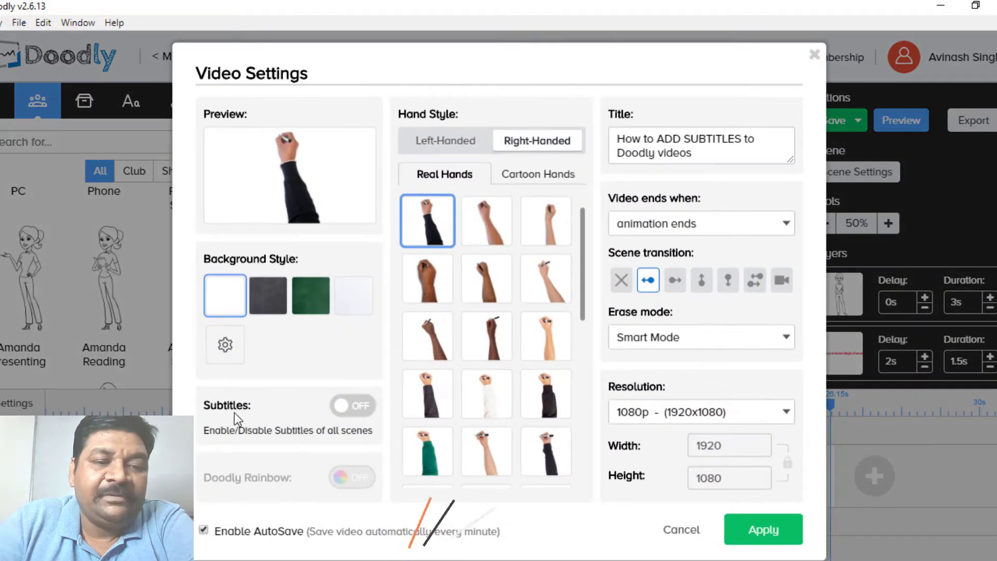
click(349, 405)
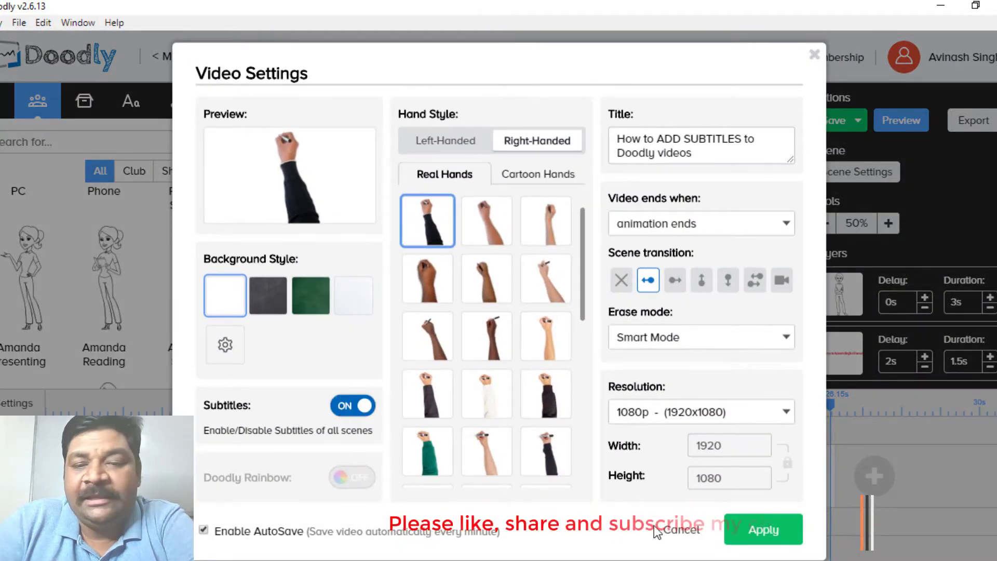
click(752, 532)
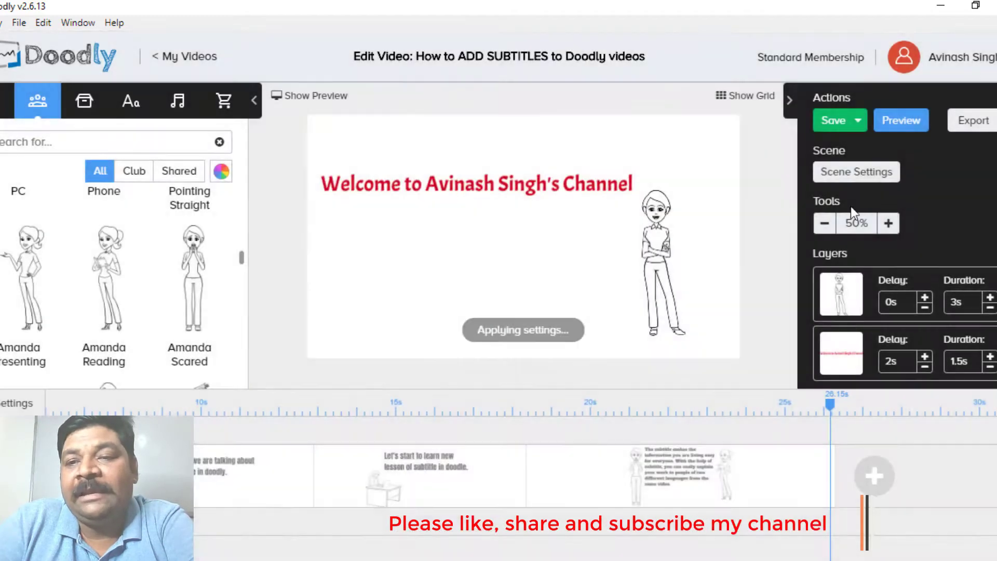
click(886, 134)
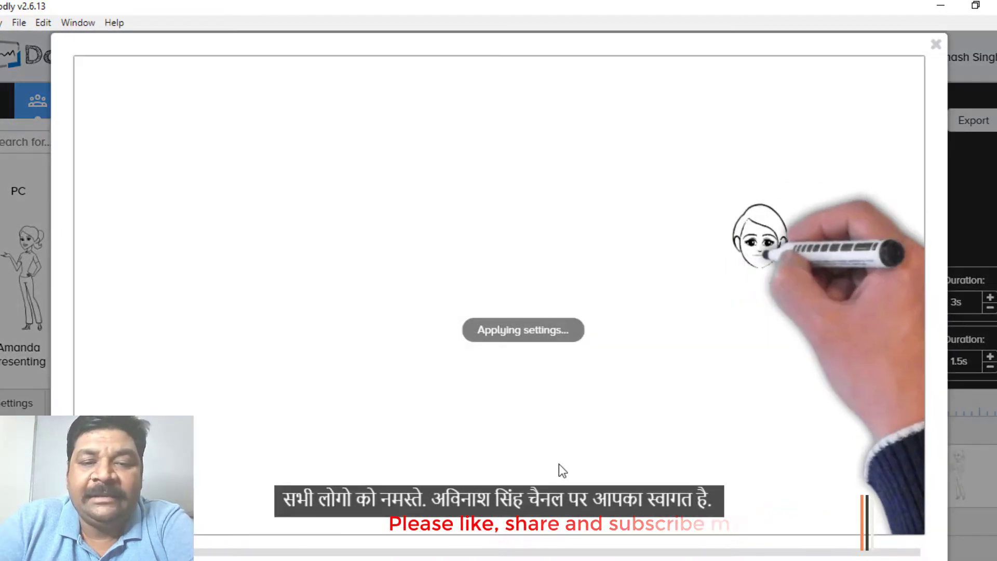
click(936, 47)
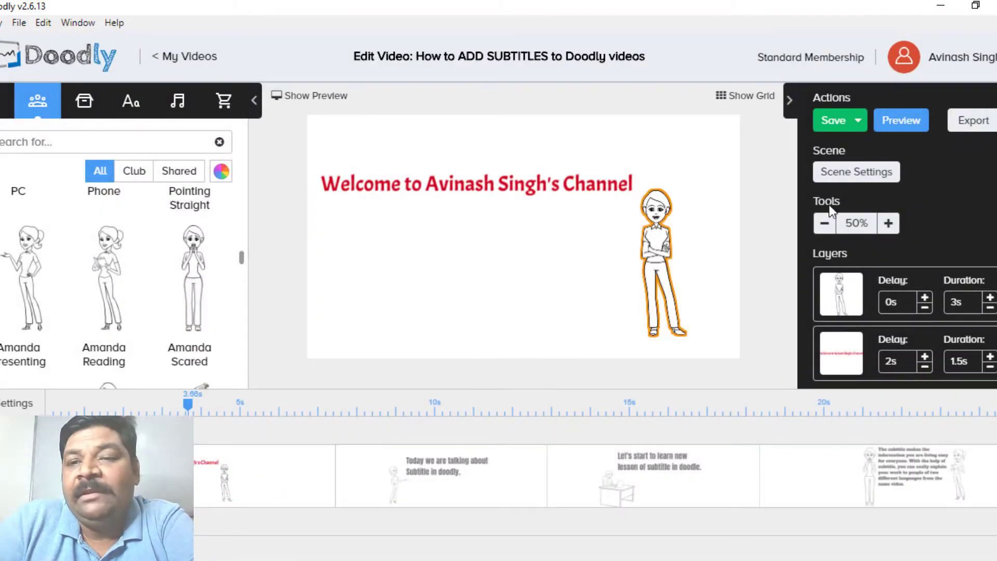
- Switch the opening scene's Subtitle off in Scene Settings, then preview all three scenes
click(858, 177)
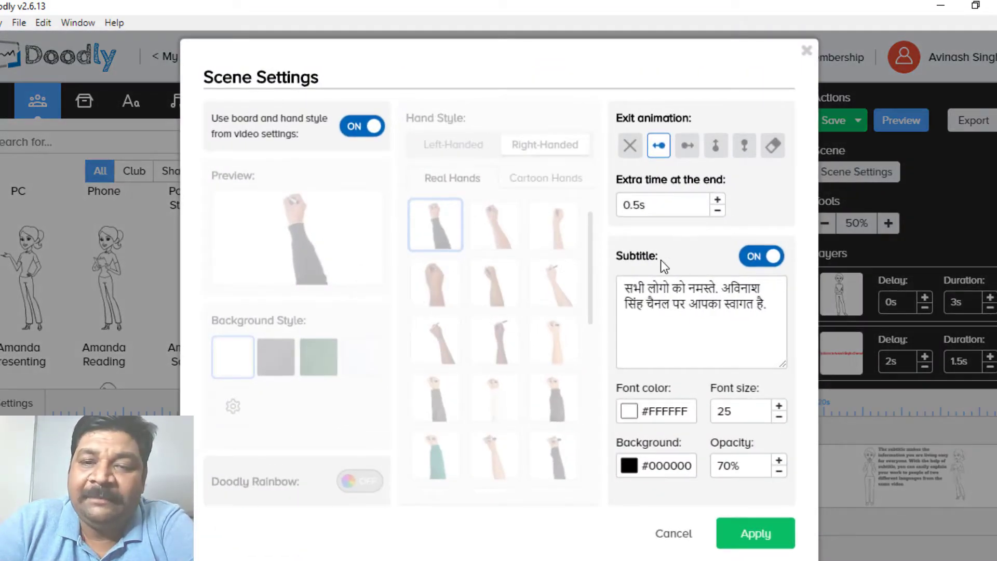
click(768, 259)
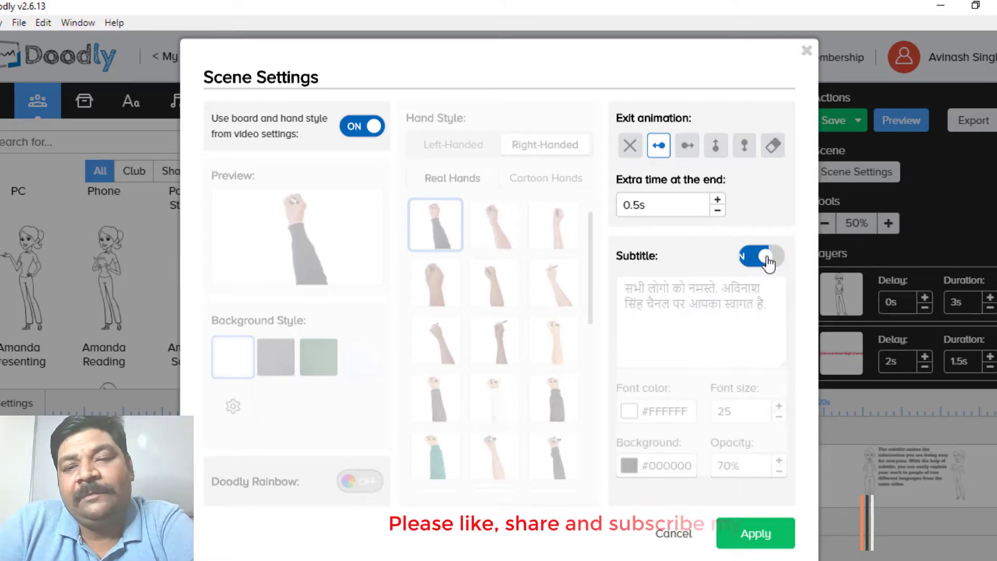
click(748, 537)
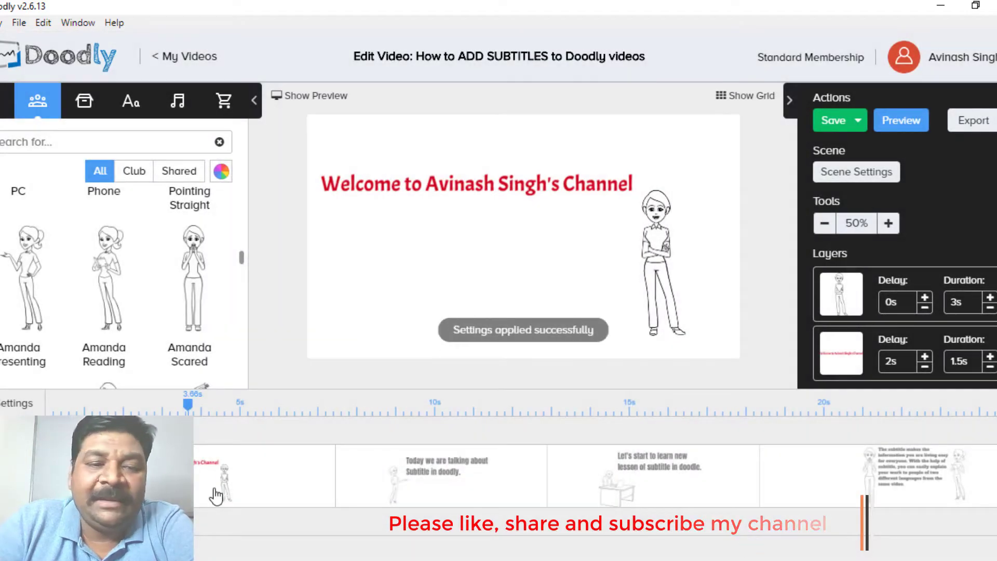
click(900, 127)
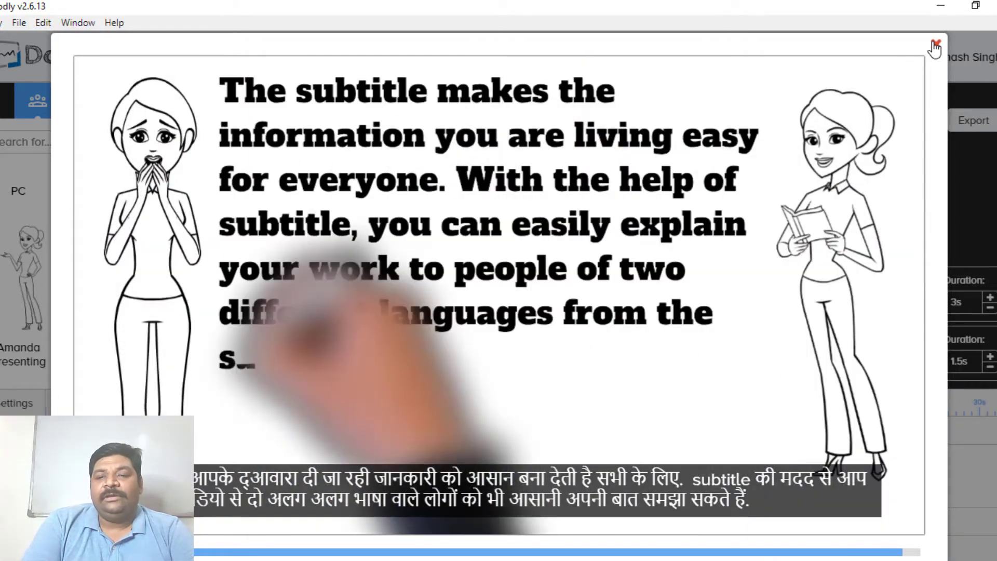
click(934, 47)
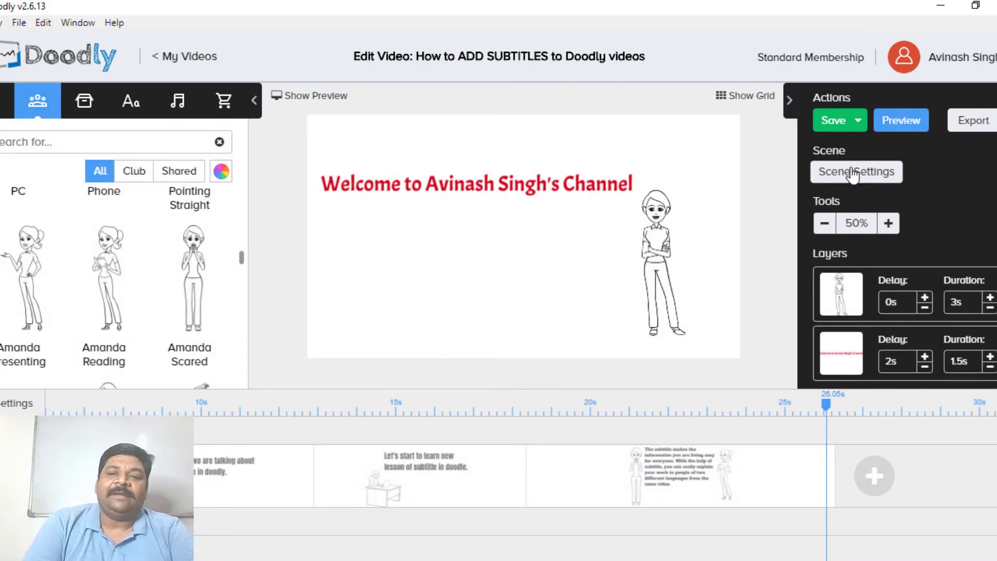
- Turn the opening scene's Subtitle back on, keeping the black background, and apply
click(853, 173)
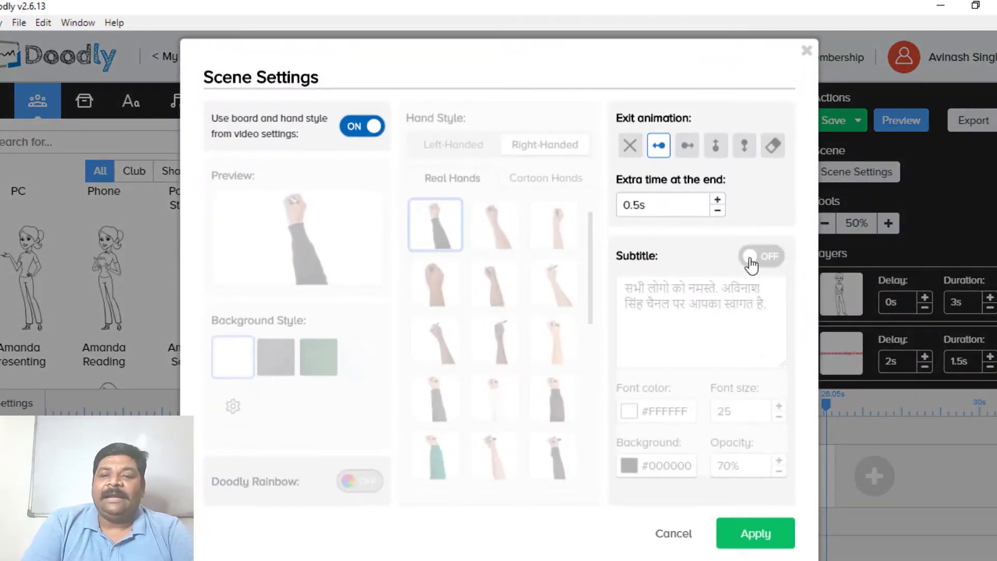
click(750, 265)
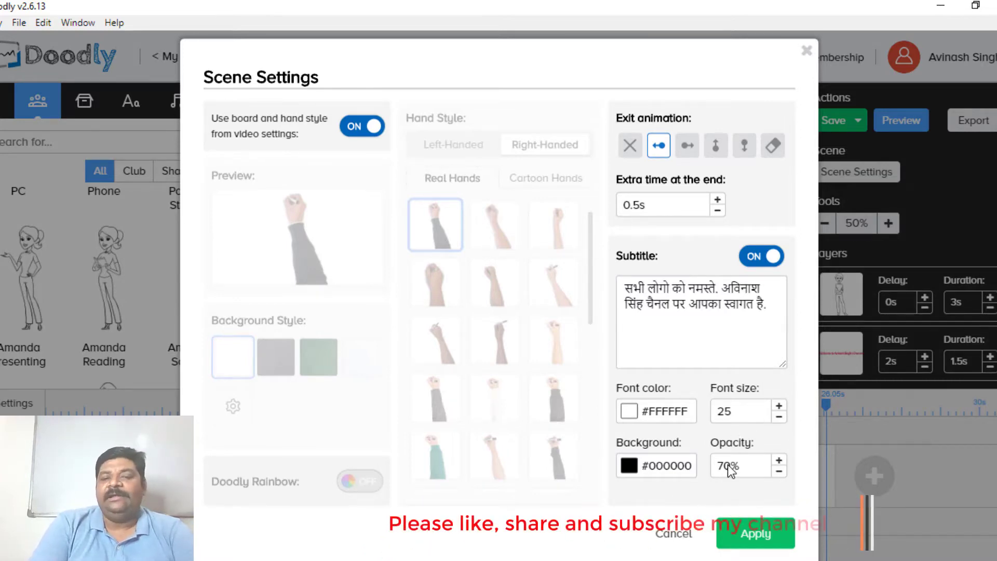
click(667, 466)
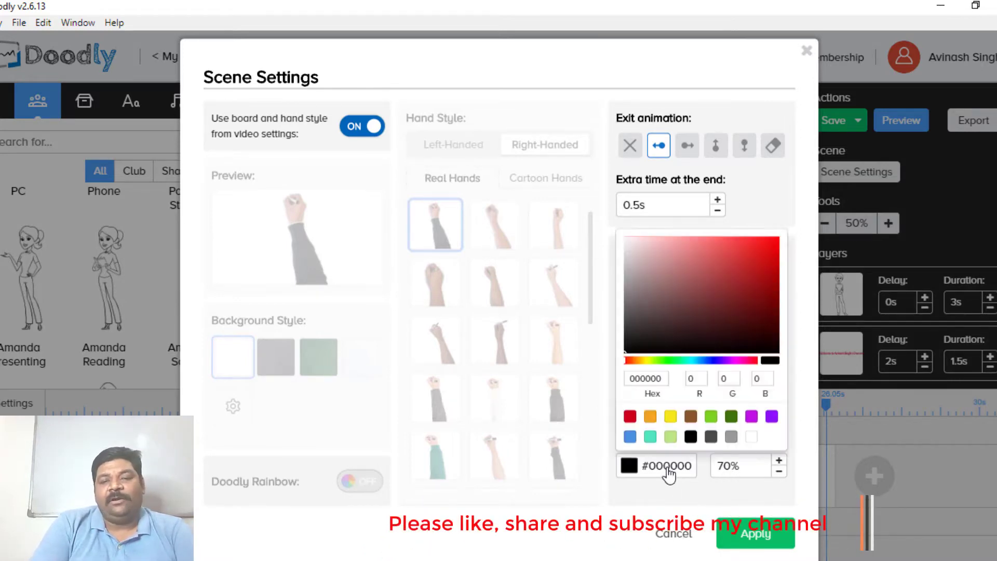
click(701, 519)
click(739, 540)
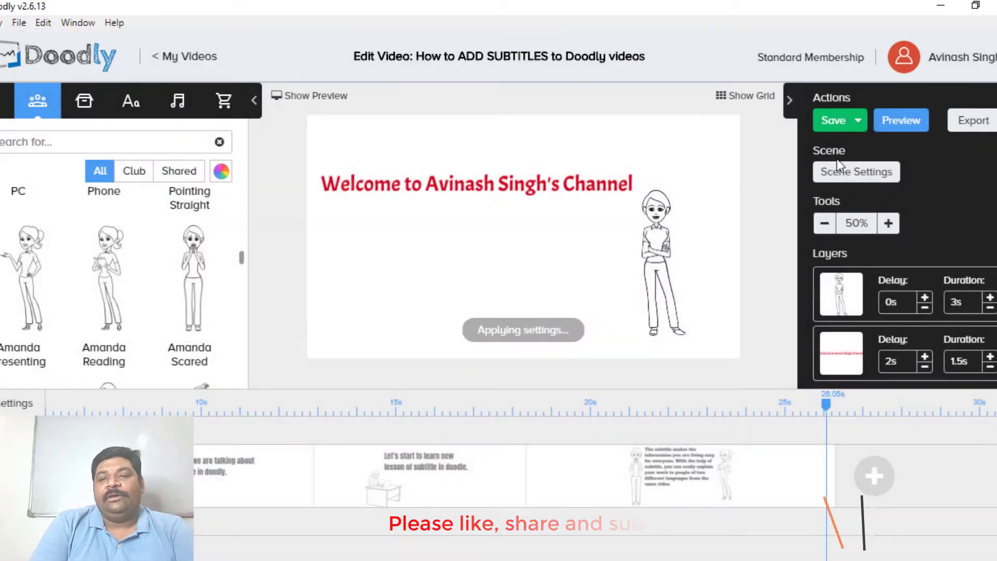
- Preview the restored Hindi subtitle, then reopen the opening scene's settings
click(900, 120)
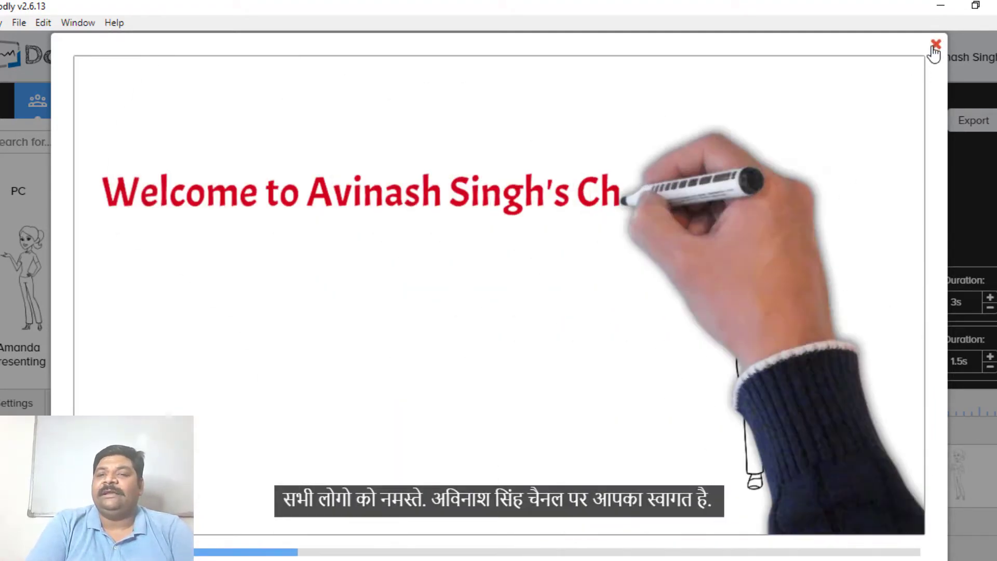
click(934, 46)
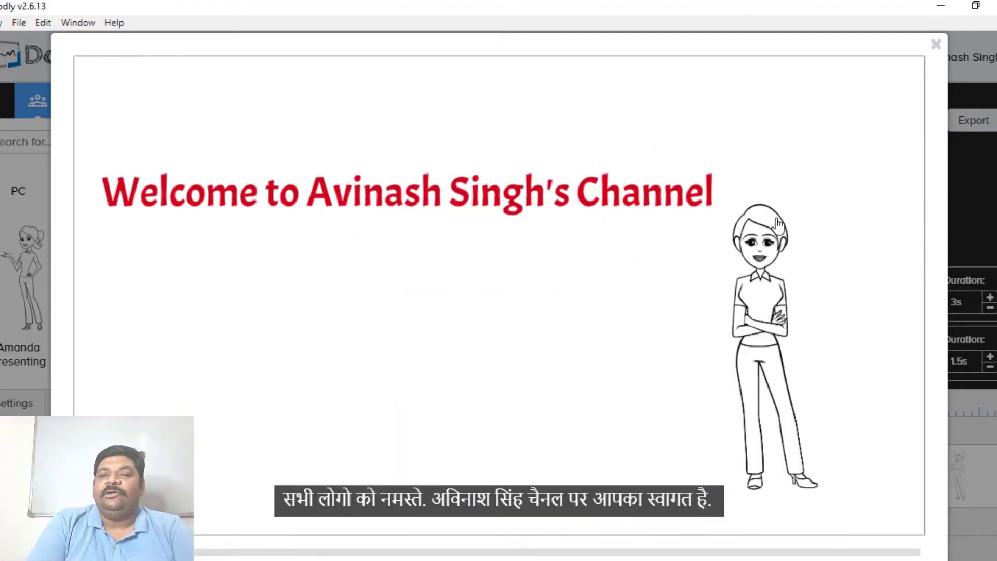
click(859, 177)
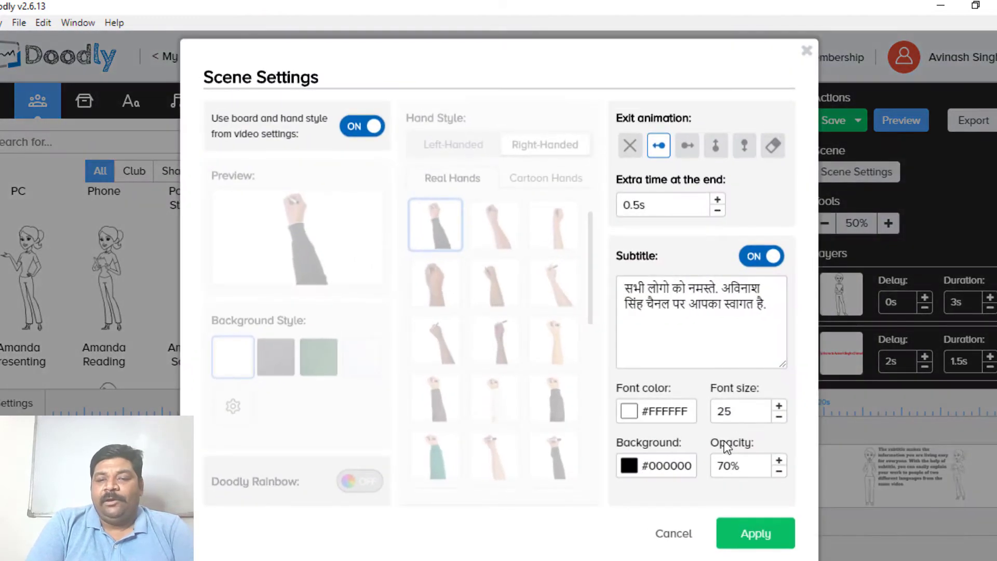
- Make the opening scene's subtitle background red, then preview the red-backed Hindi caption
click(665, 467)
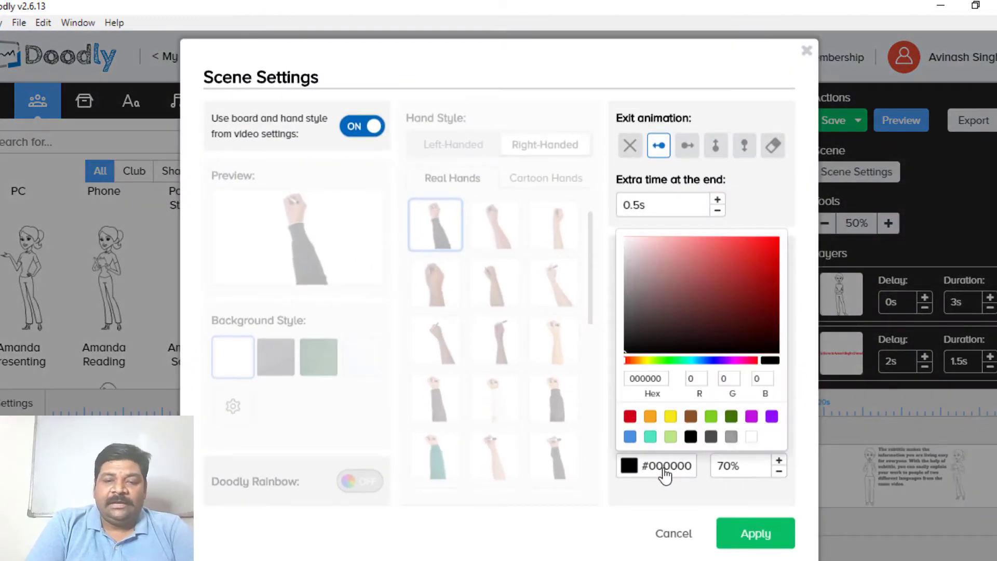
click(629, 416)
click(734, 534)
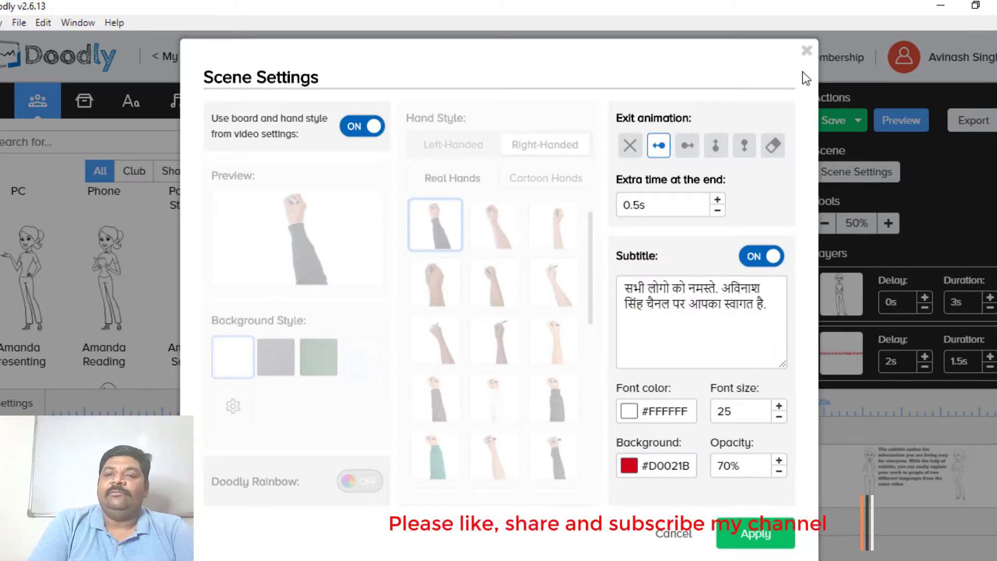
click(748, 540)
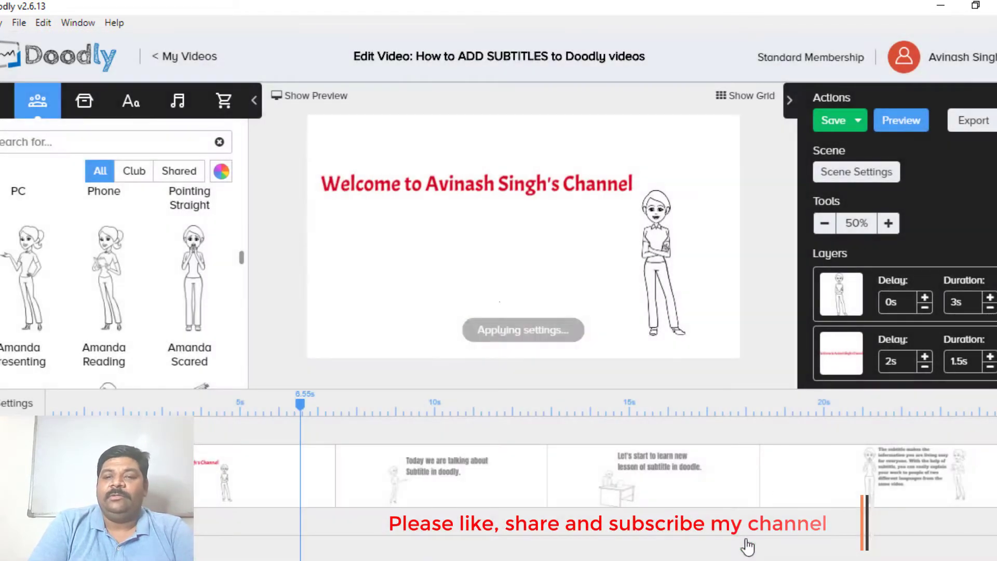
click(906, 126)
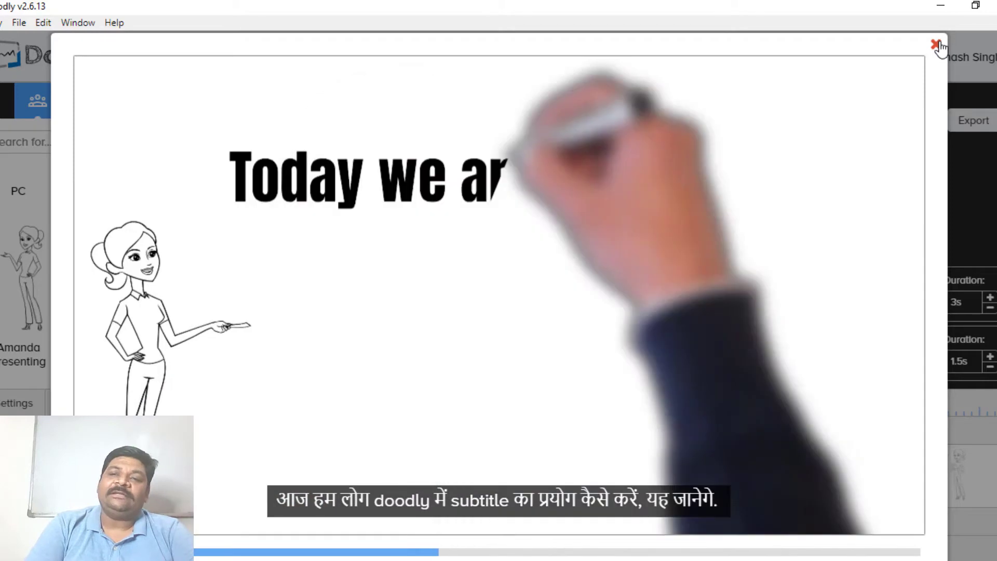
click(936, 45)
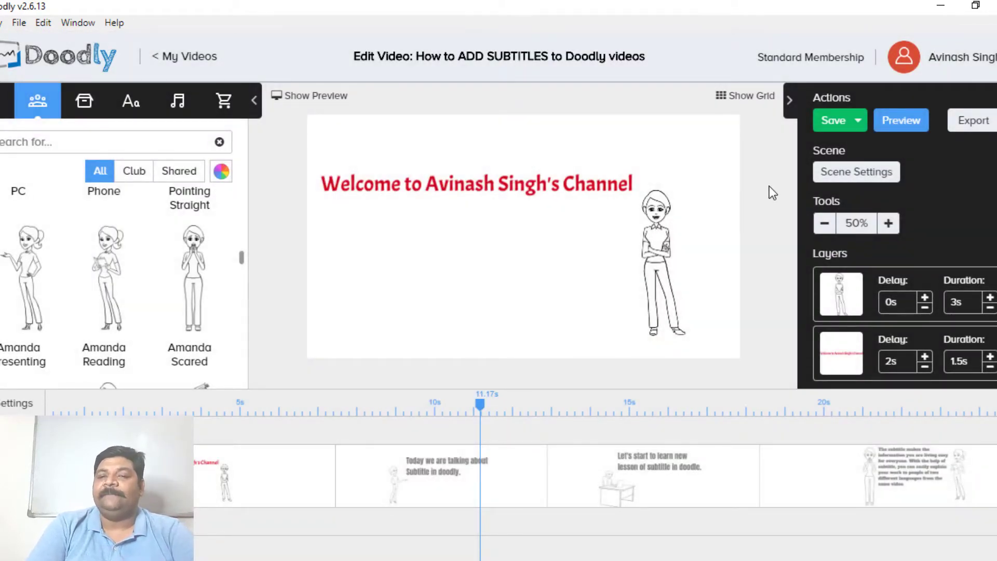
- Set the subtitle background opacity to 50, apply it, and preview the lighter caption
click(855, 174)
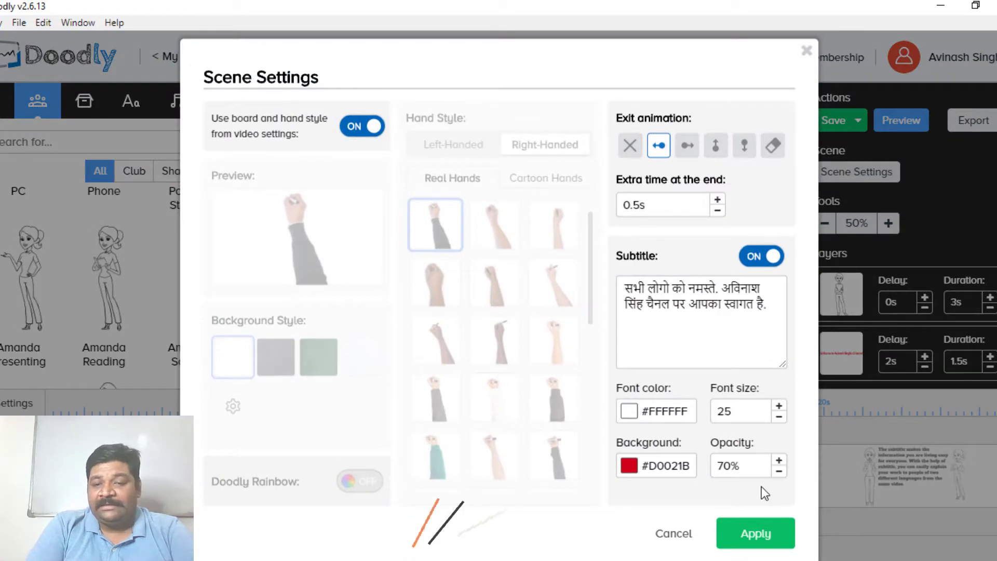
double_click(712, 465)
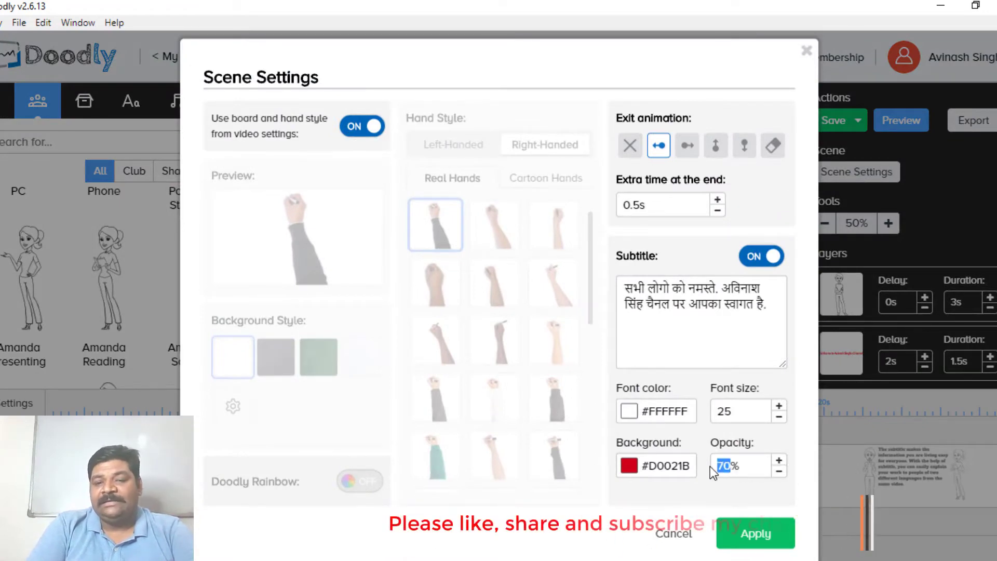
text(50)
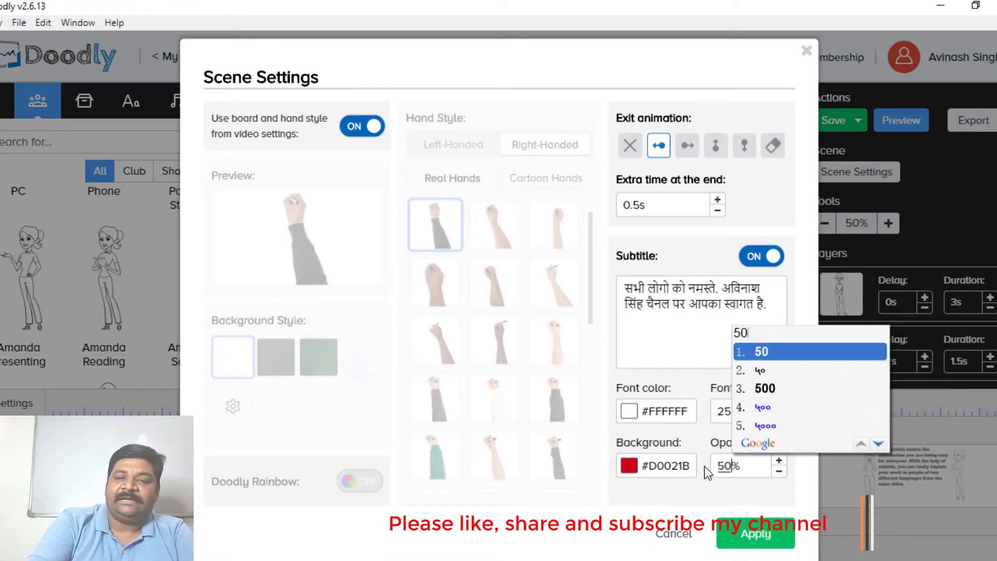
key(Return)
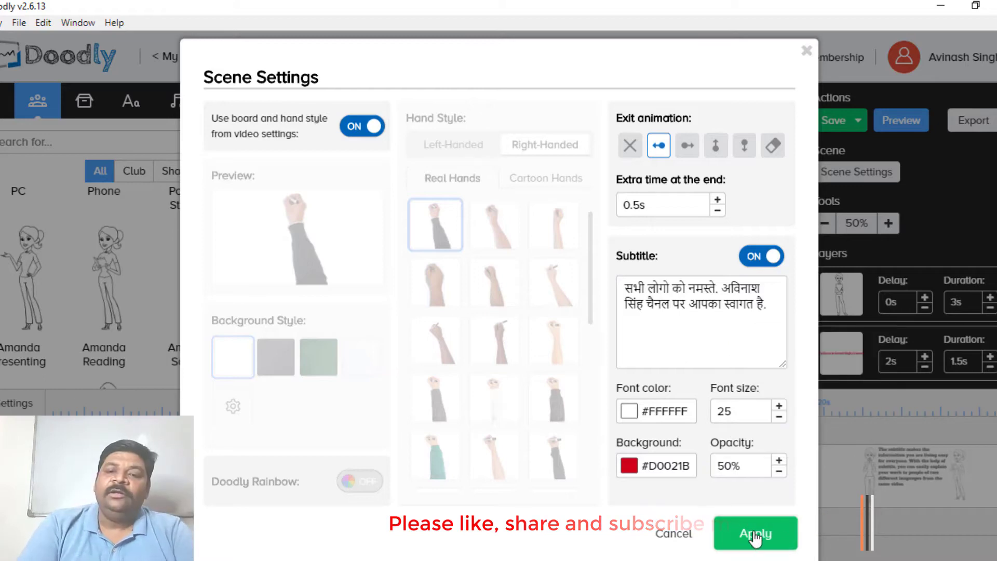
click(755, 535)
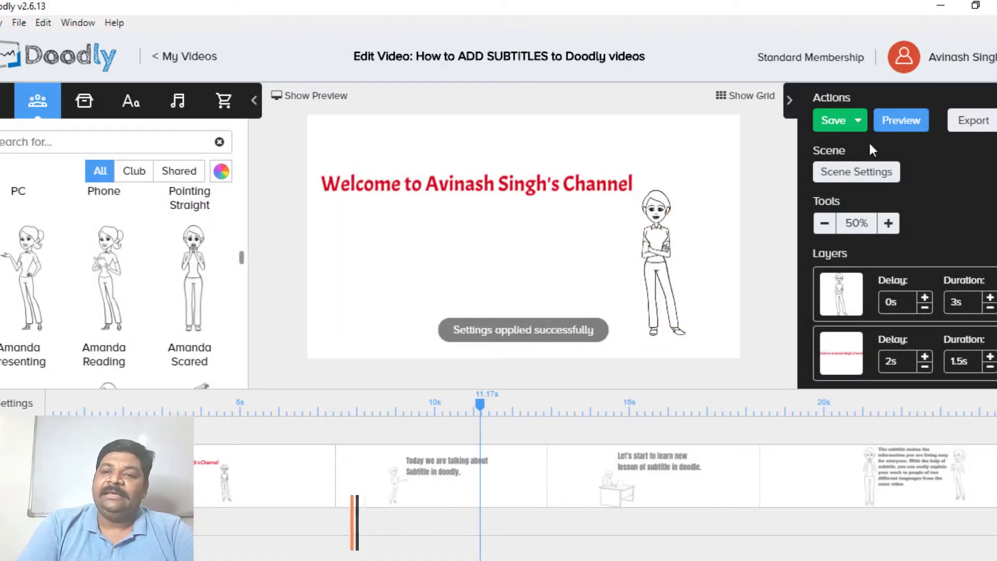
click(900, 123)
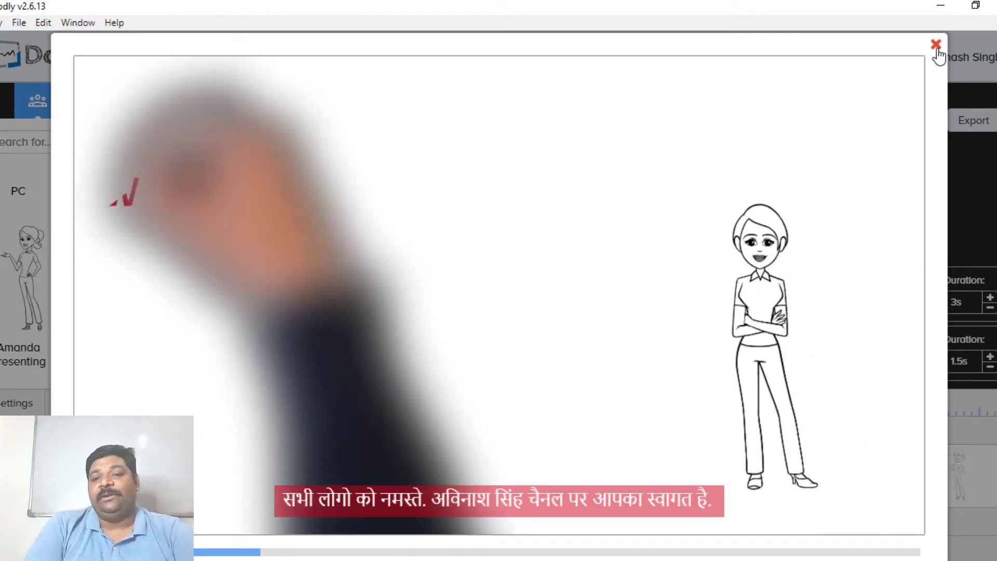
- Stop the playback and reopen the opening scene's Scene Settings to restore opacity
click(936, 47)
click(851, 176)
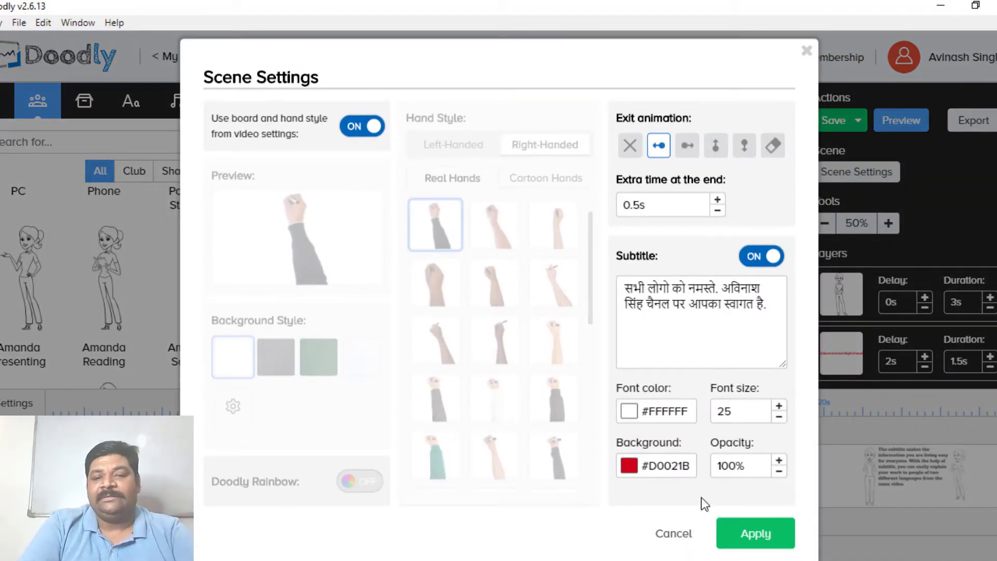
- Apply the 100% opaque red subtitle background, then reopen and cancel the scene settings
click(784, 545)
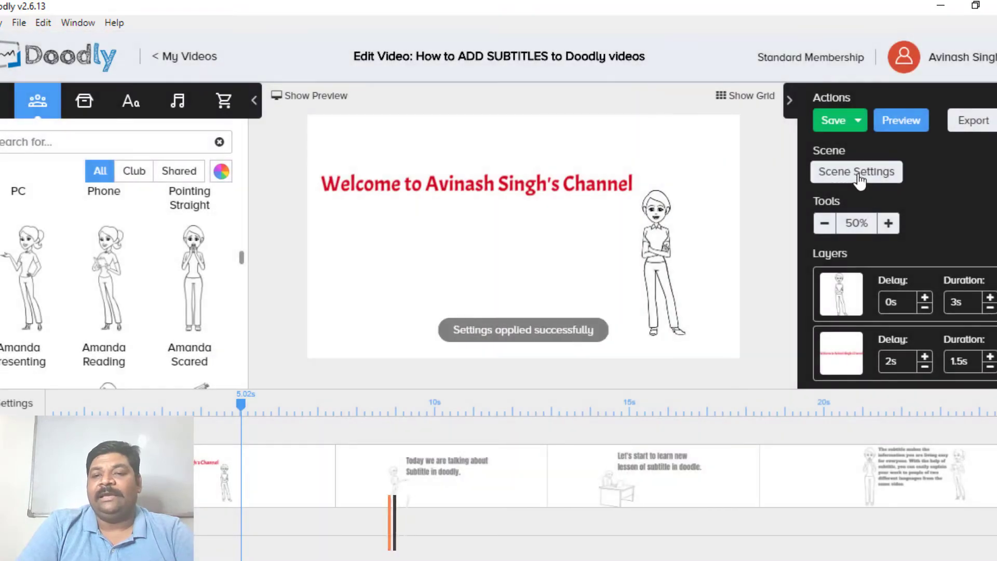
click(858, 177)
click(674, 533)
- Preview the scene to check the Hindi caption on its red background
click(890, 129)
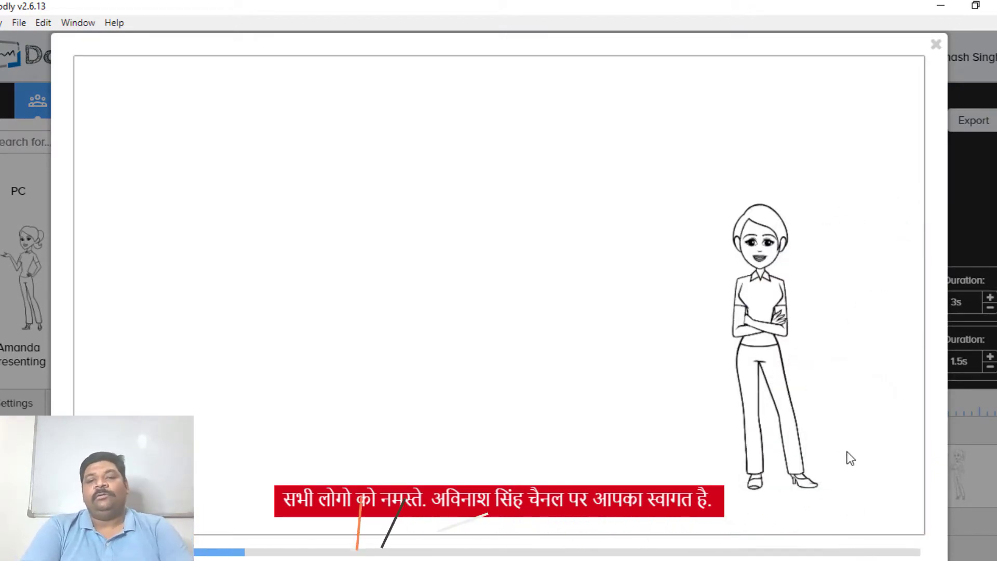
key(Escape)
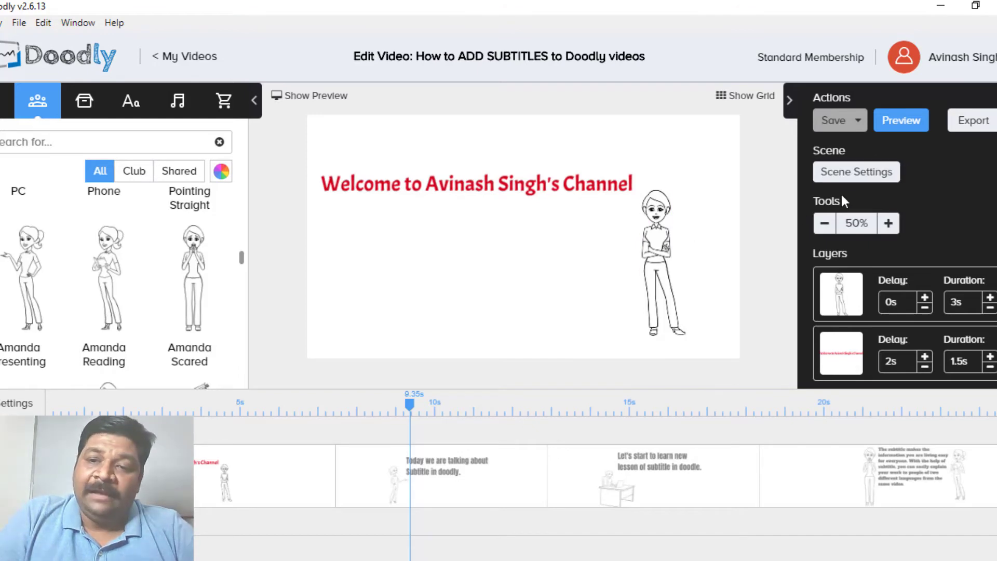
click(866, 186)
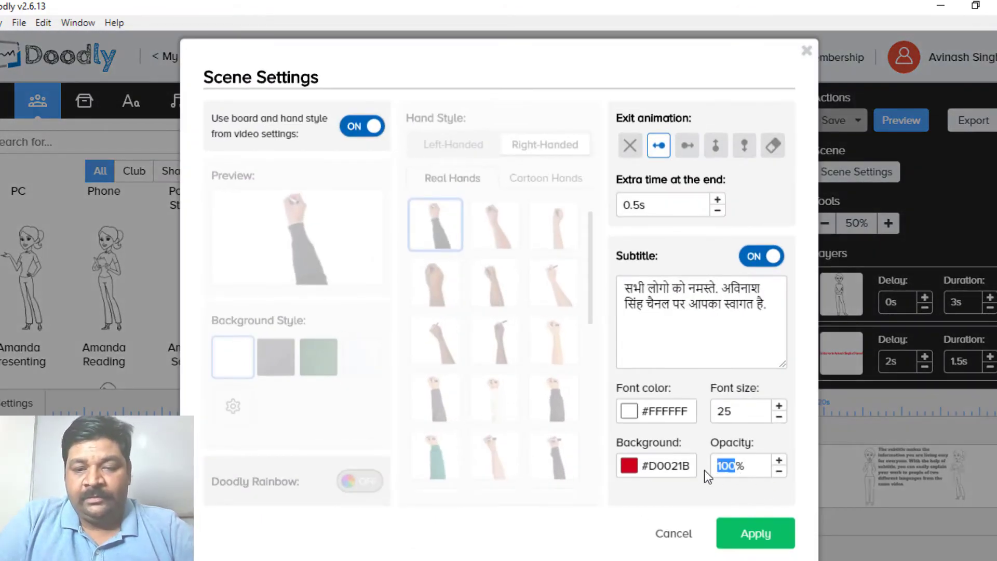
- Set the red subtitle background to 70% opacity and make the text black, then preview the scene
text(70)
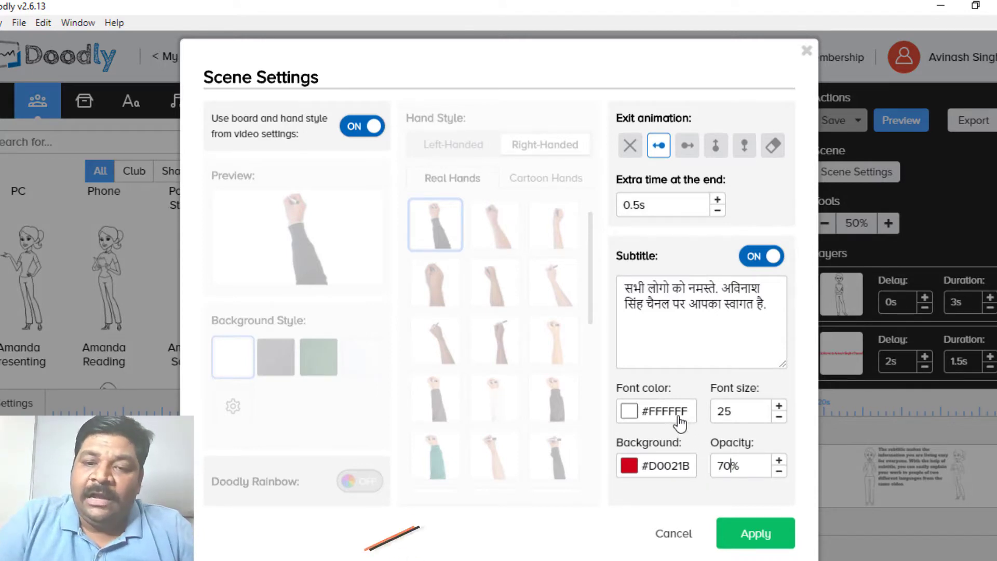
click(675, 415)
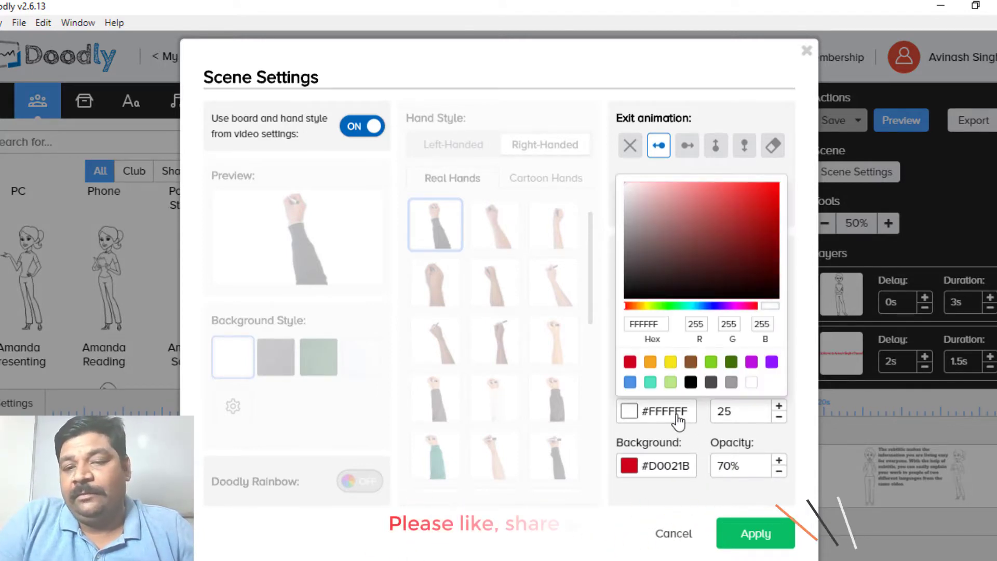
click(691, 383)
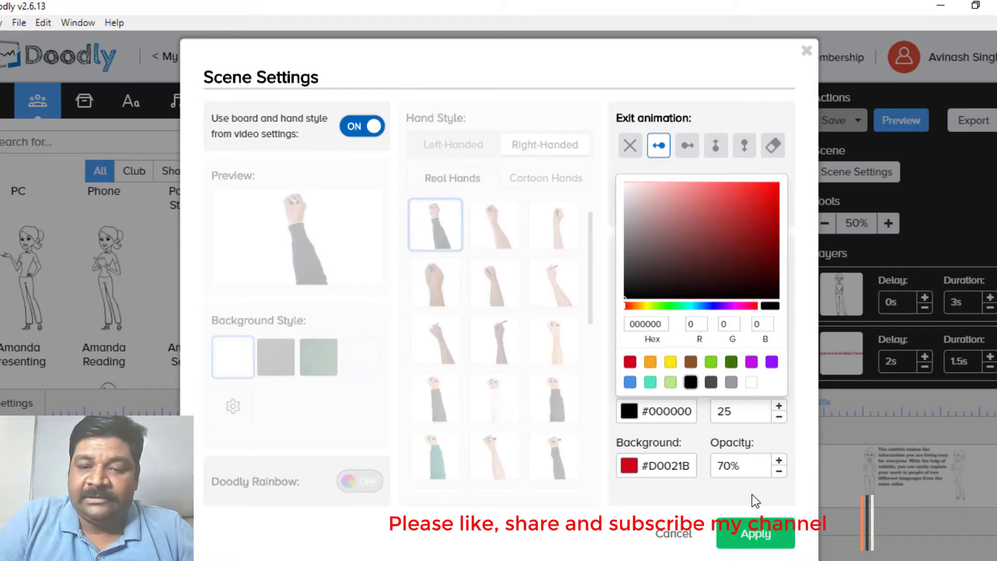
click(750, 528)
click(750, 529)
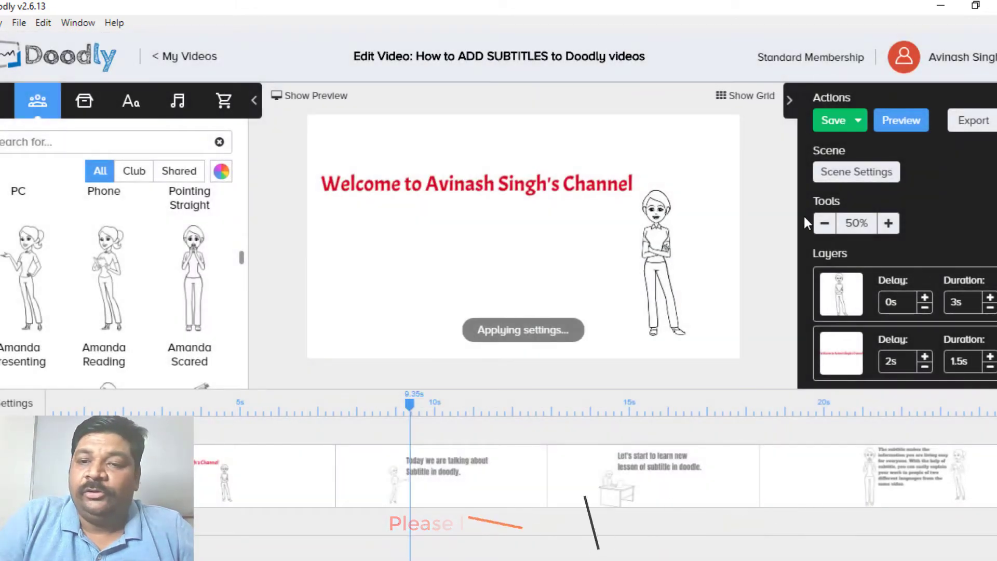
click(901, 123)
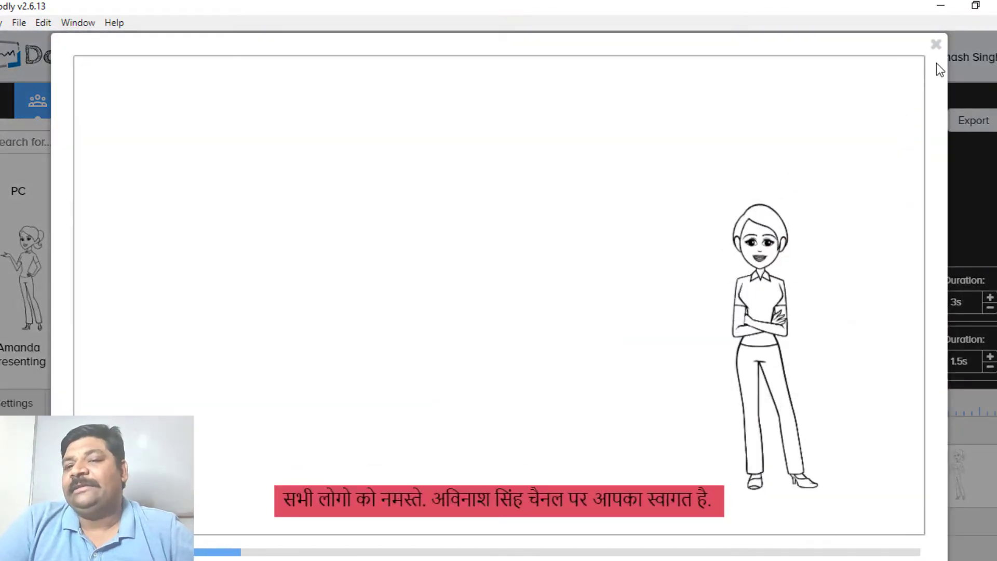
click(936, 44)
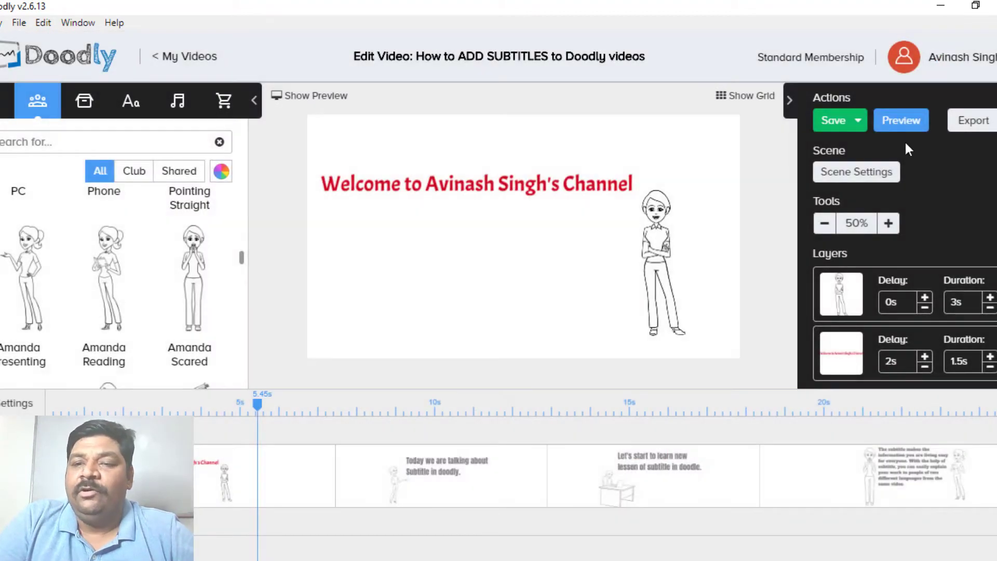
- Switch the subtitle background to white with larger black text, then preview the scene
click(874, 173)
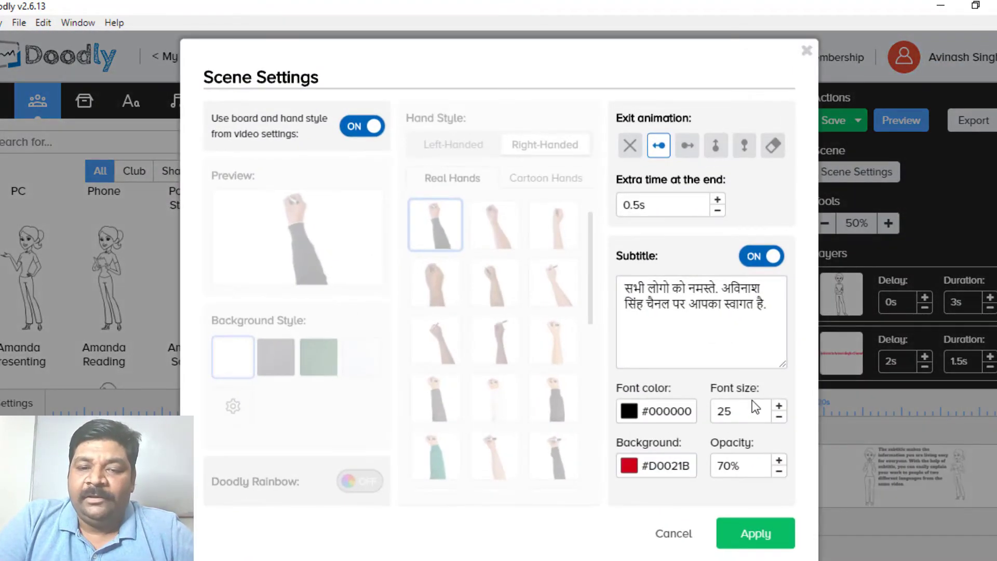
click(641, 468)
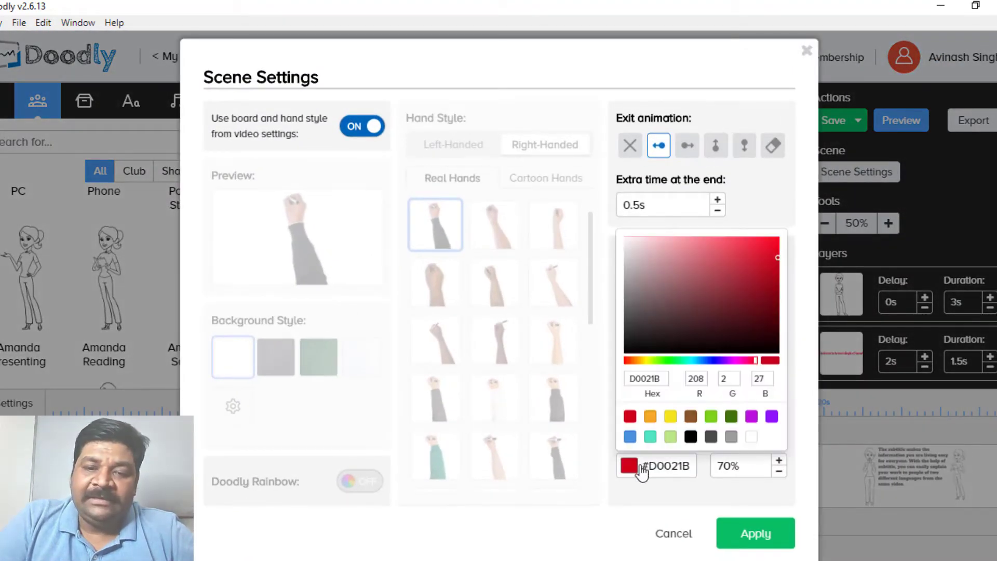
click(752, 438)
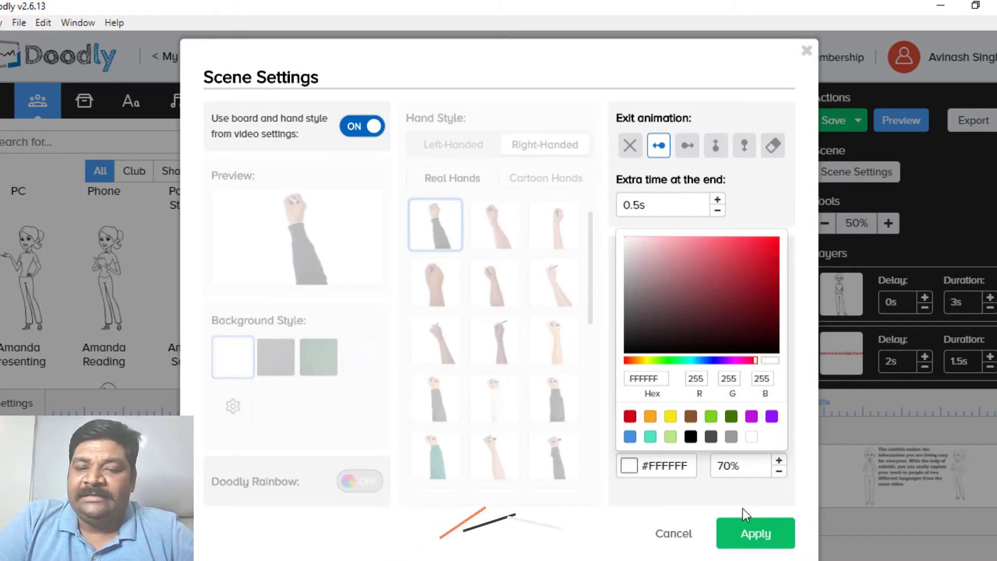
click(742, 539)
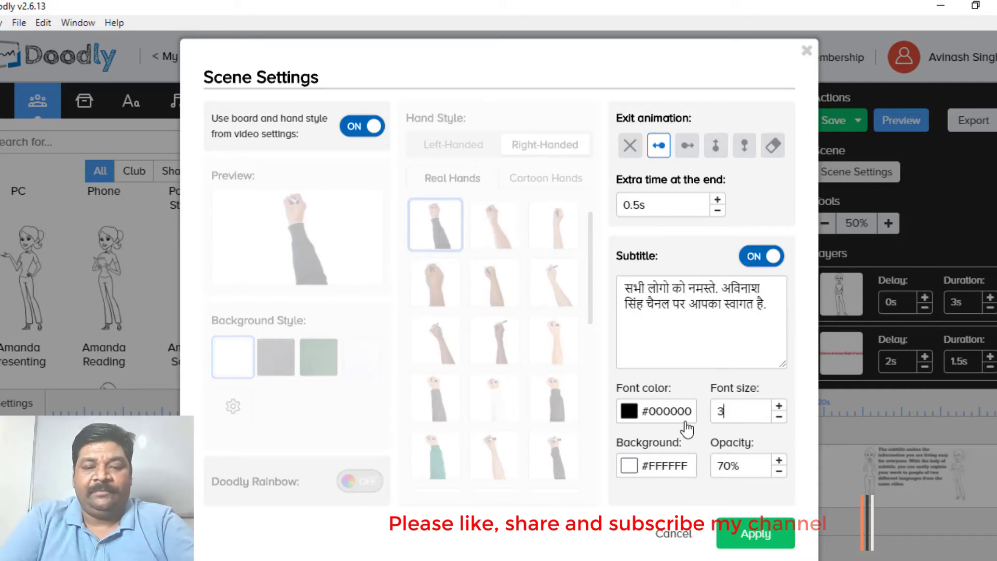
click(745, 539)
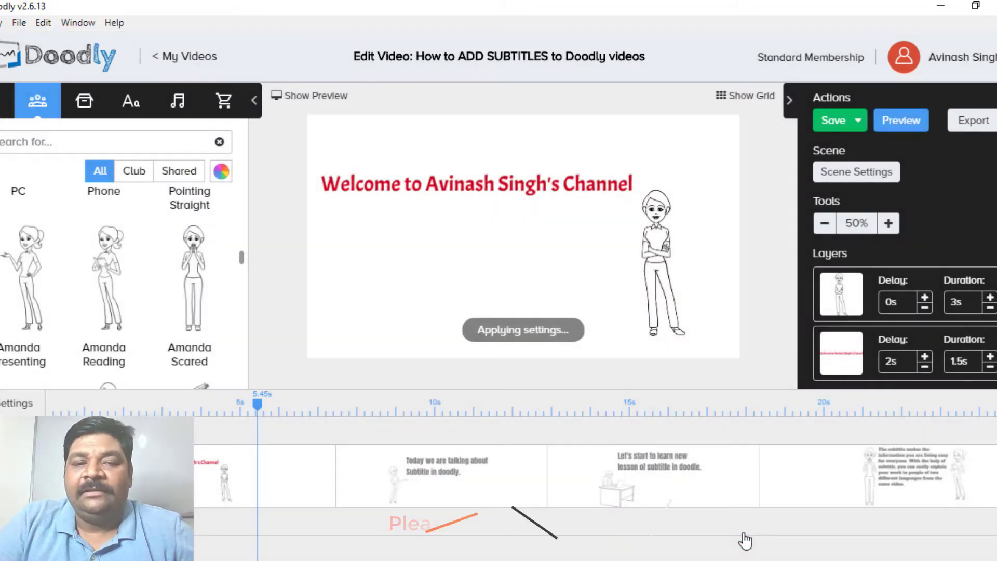
click(892, 133)
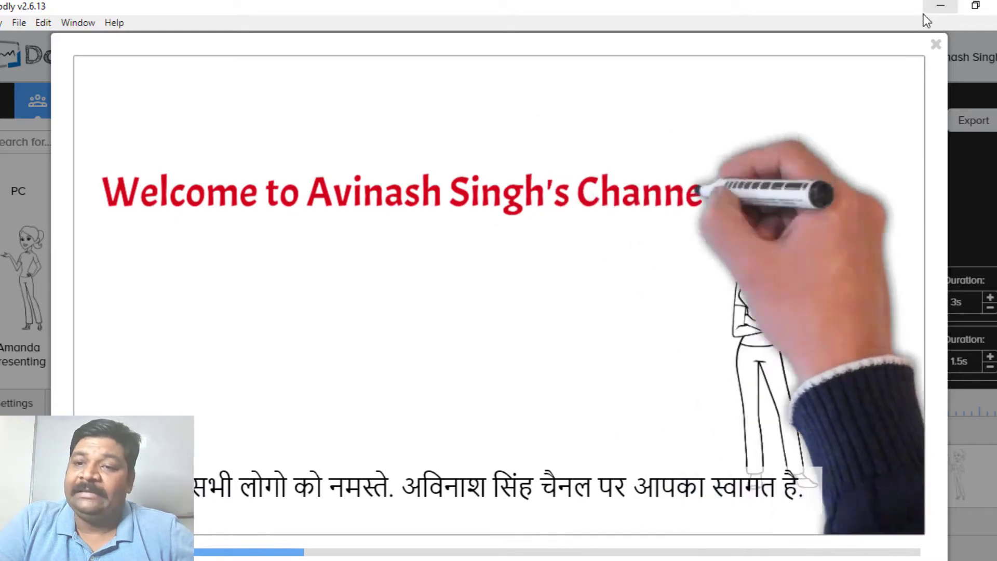
click(934, 46)
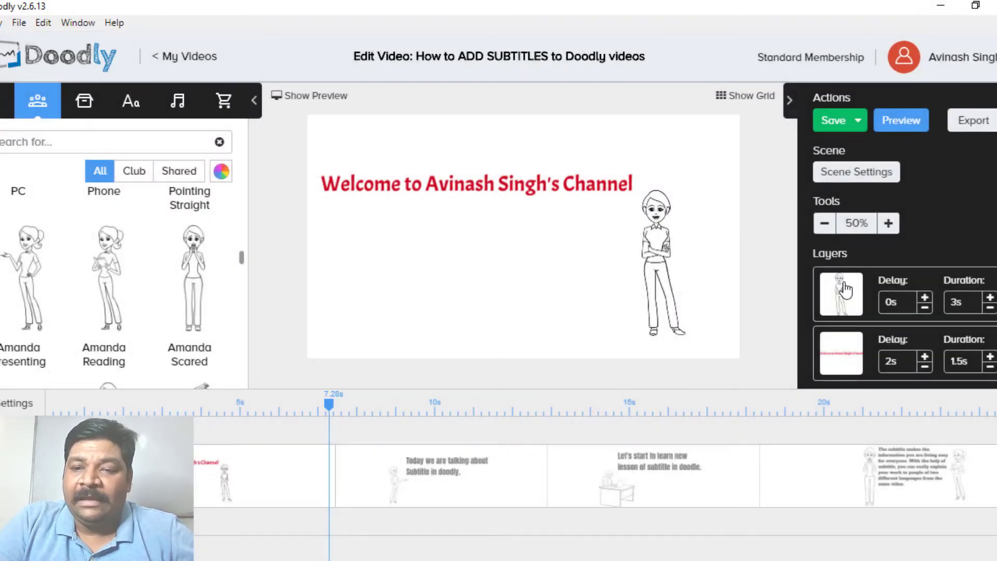
- Give the subtitle a red #D0021B background and preview the scene
click(857, 171)
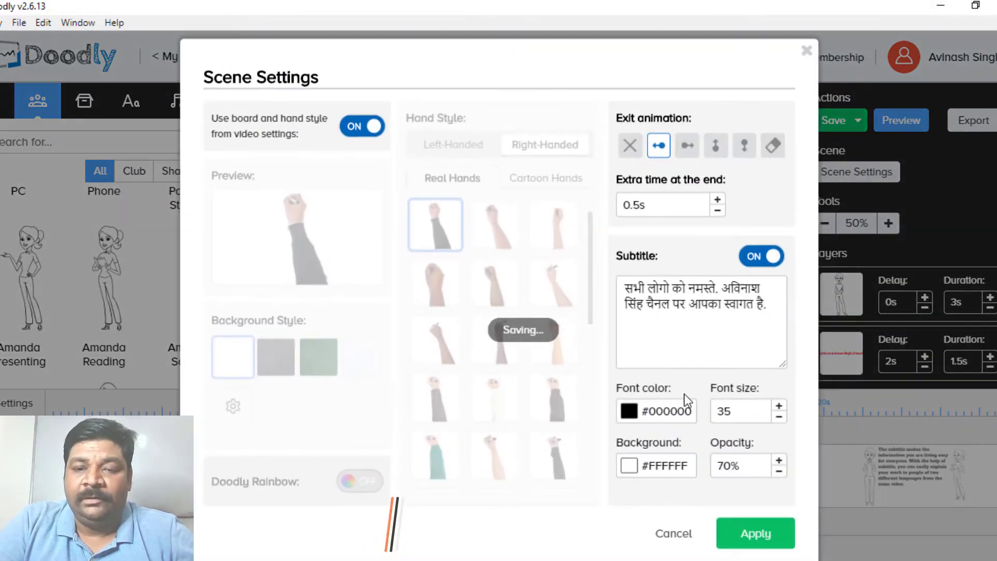
click(663, 467)
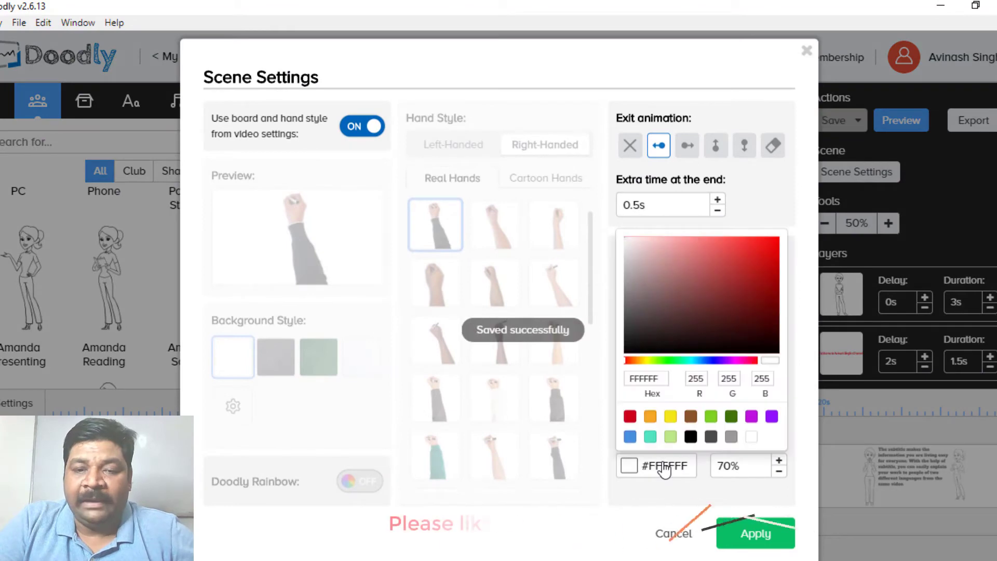
click(629, 416)
click(746, 529)
click(746, 530)
click(889, 124)
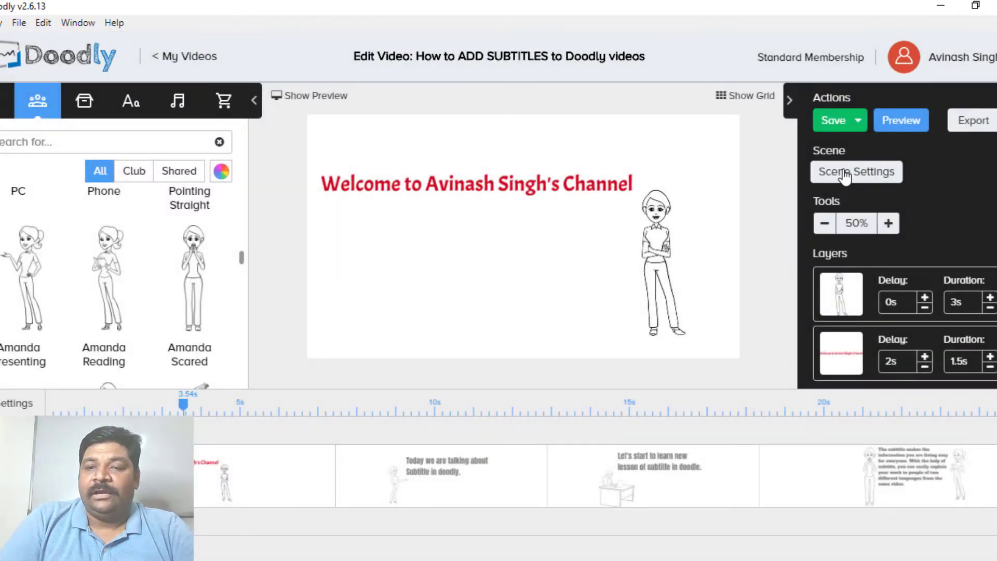
- Make the subtitle text white #FFFFFF, keep the changes, and preview the video
click(844, 176)
click(652, 412)
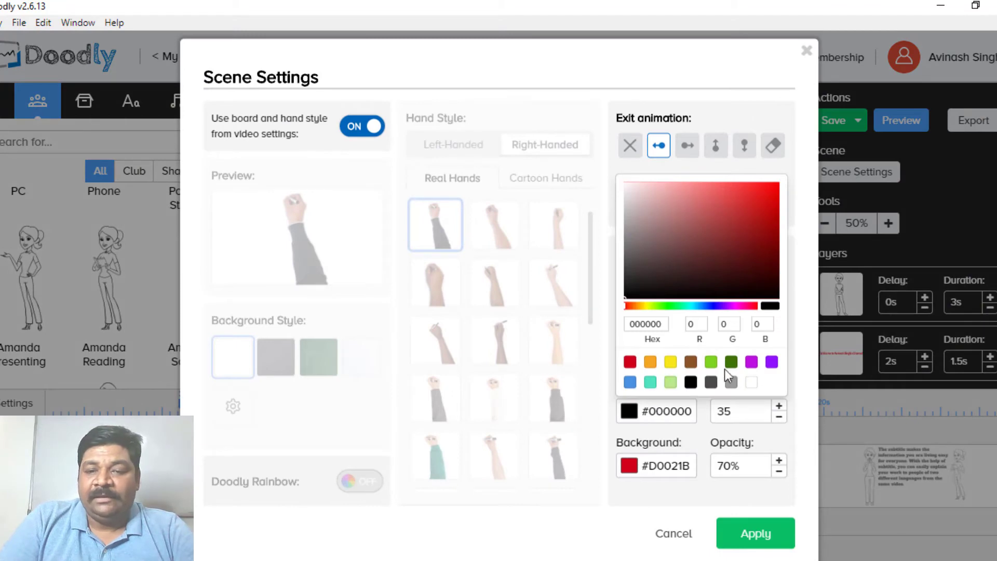
click(729, 522)
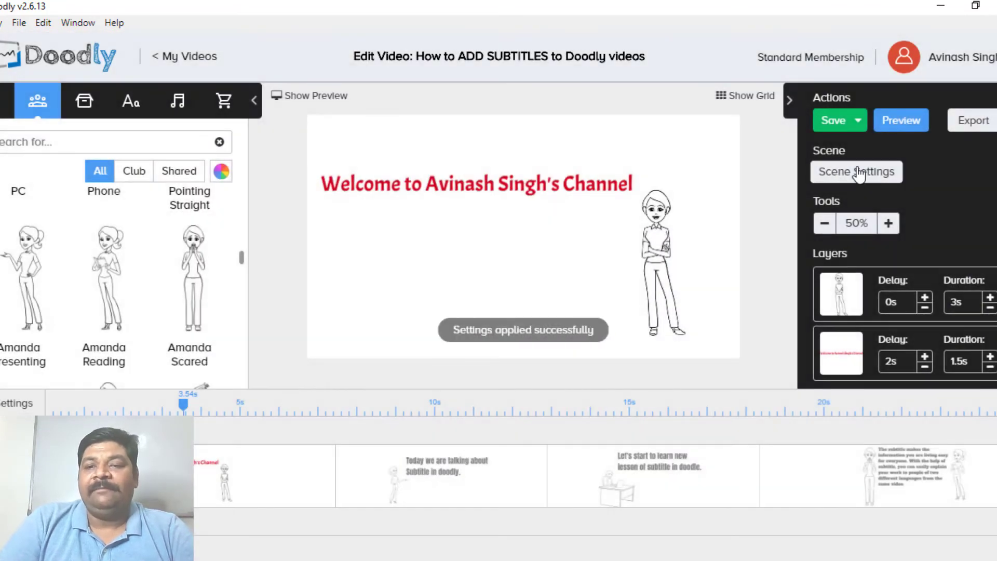
click(860, 175)
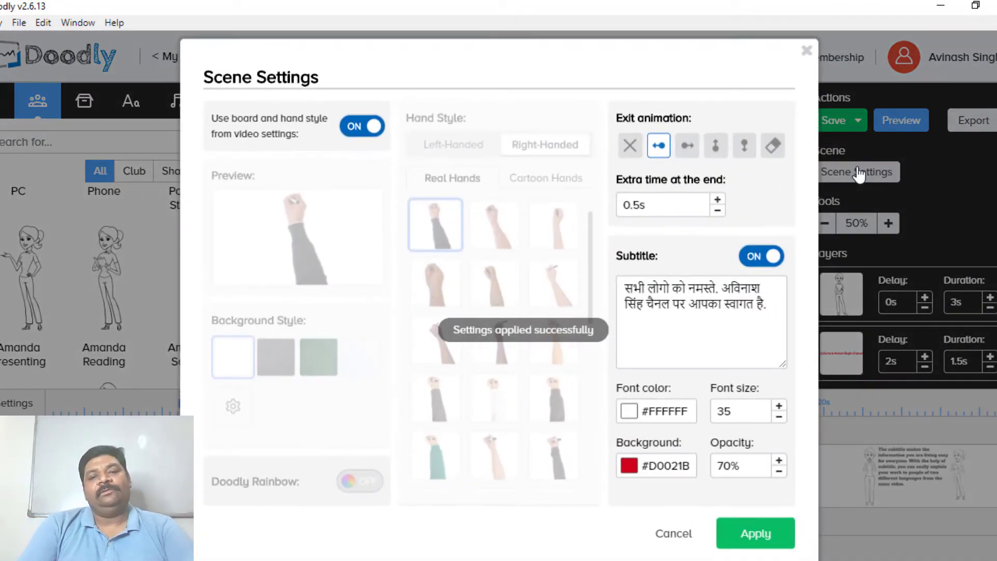
click(776, 533)
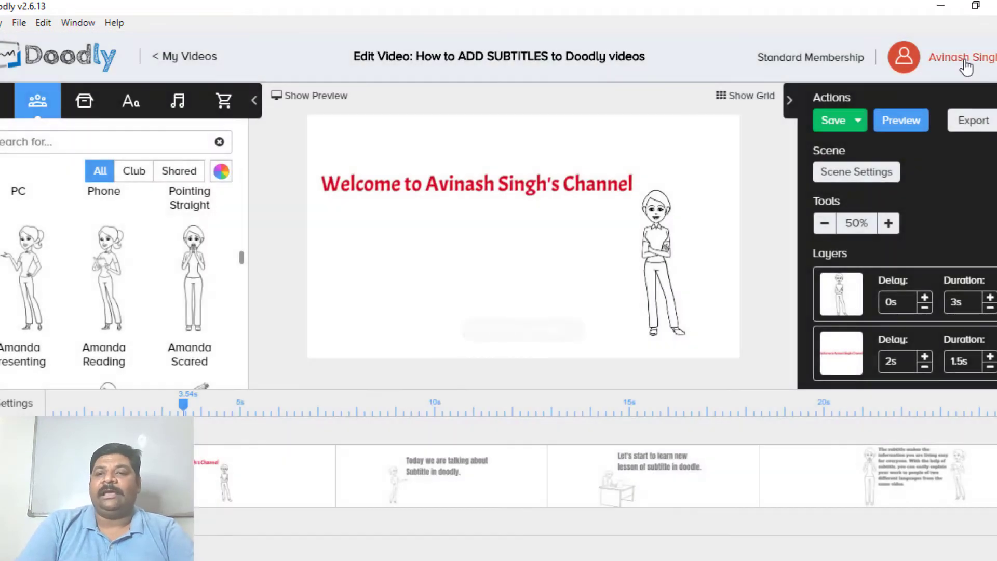
click(902, 120)
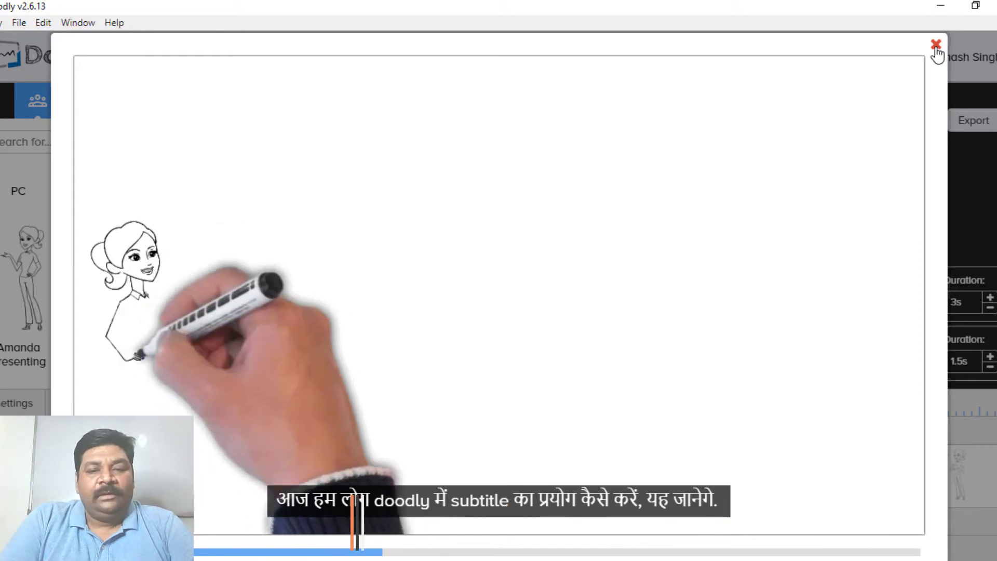
- Replay the whole video preview to check the Hindi subtitles on every scene
click(935, 46)
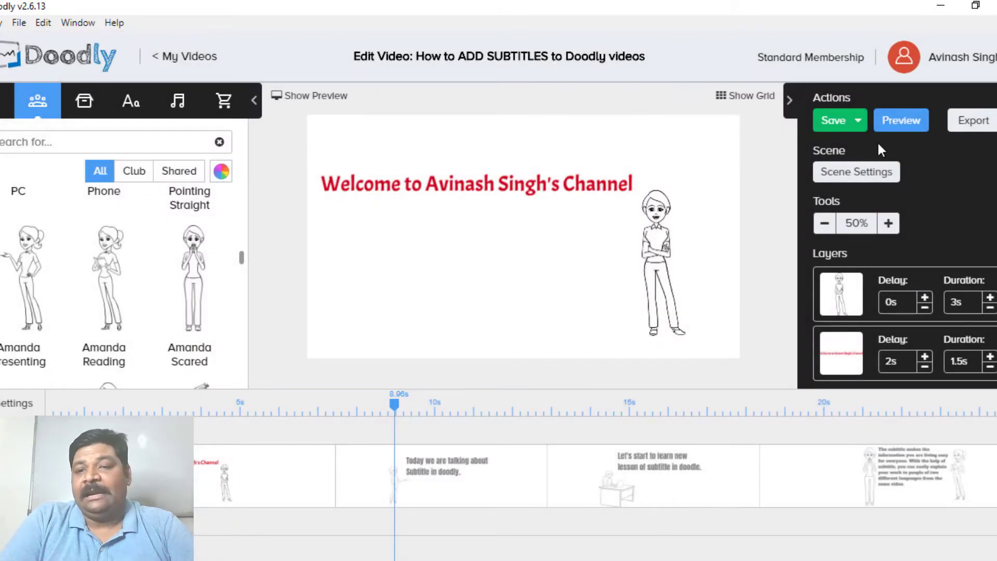
click(890, 124)
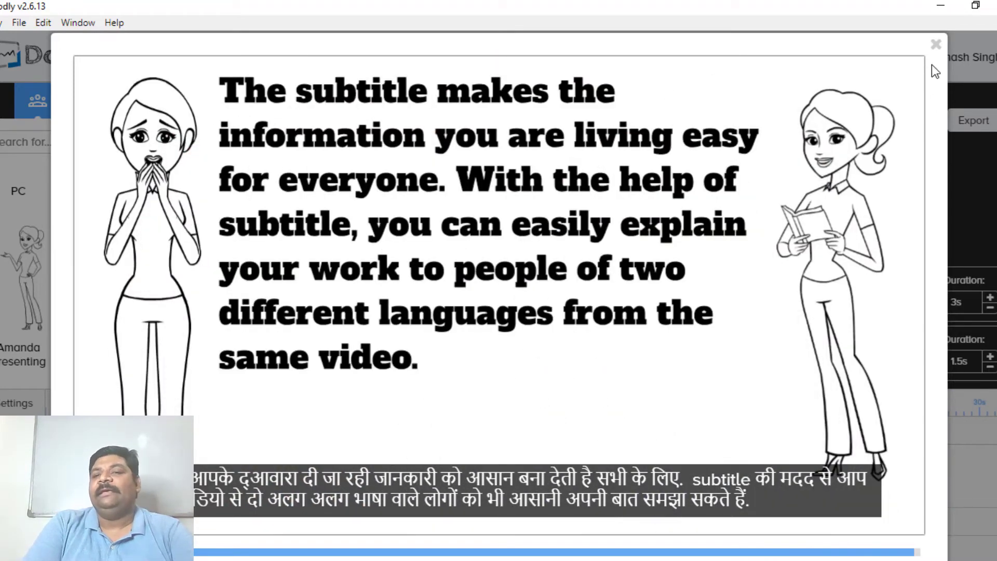
click(936, 45)
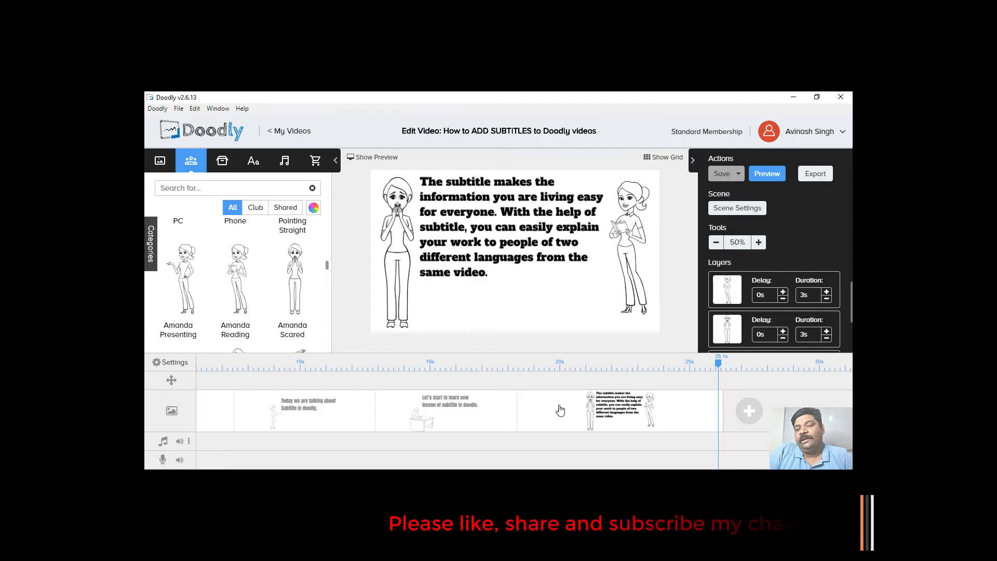
- Duplicate the subtitle-explanation scene twice in the timeline
right_click(680, 423)
click(696, 370)
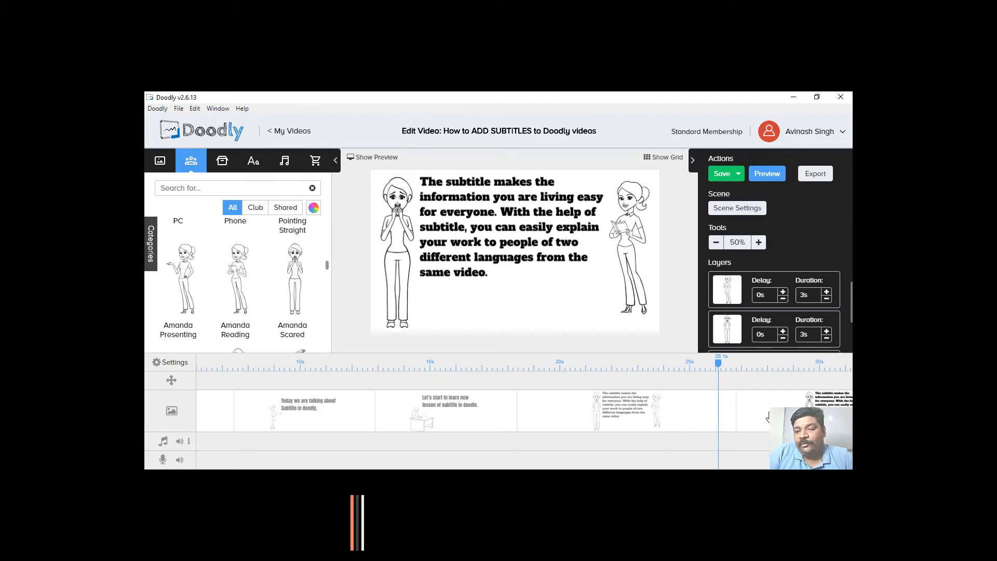
scroll(768, 416, right, 4)
right_click(708, 417)
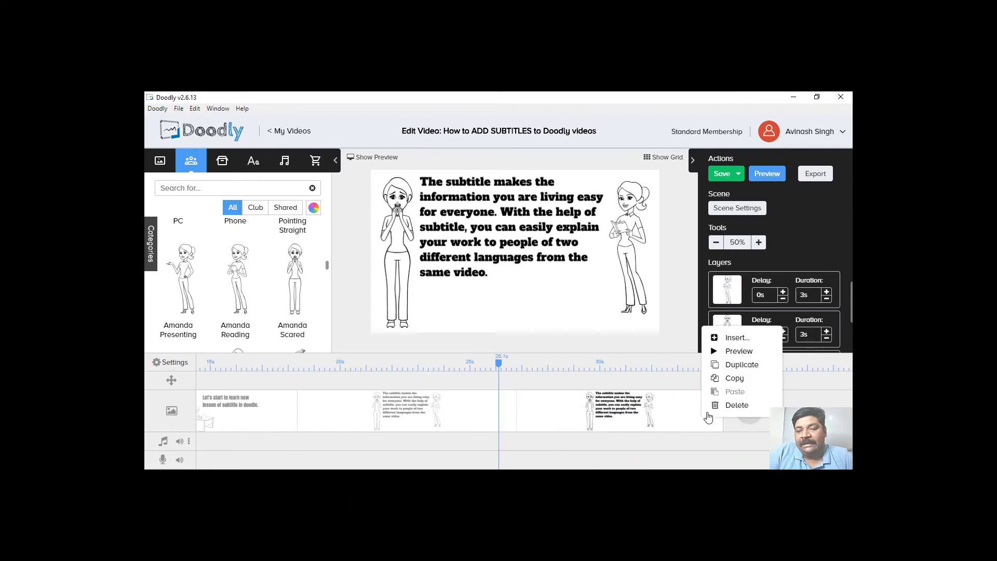
click(727, 363)
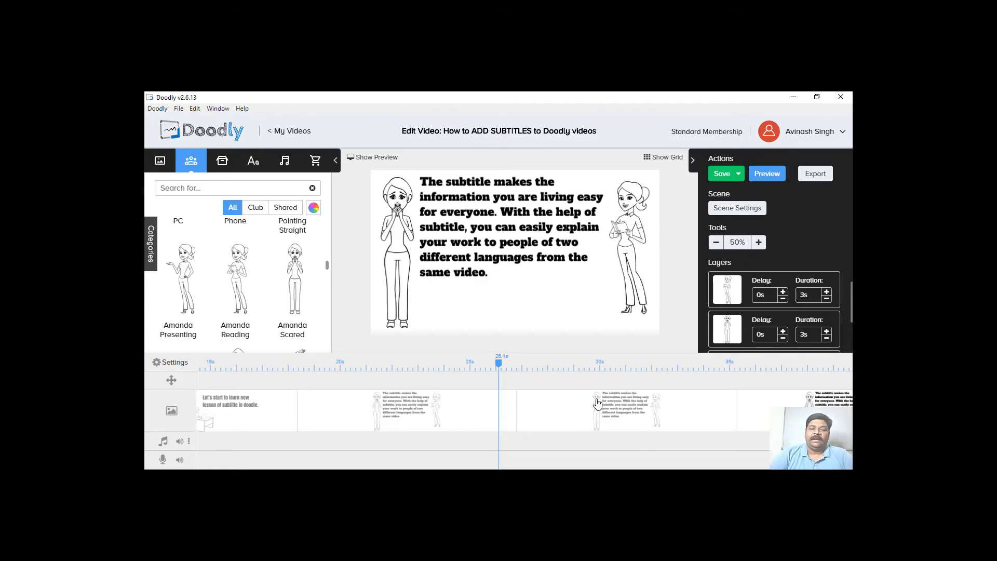
scroll(479, 419, left, 4)
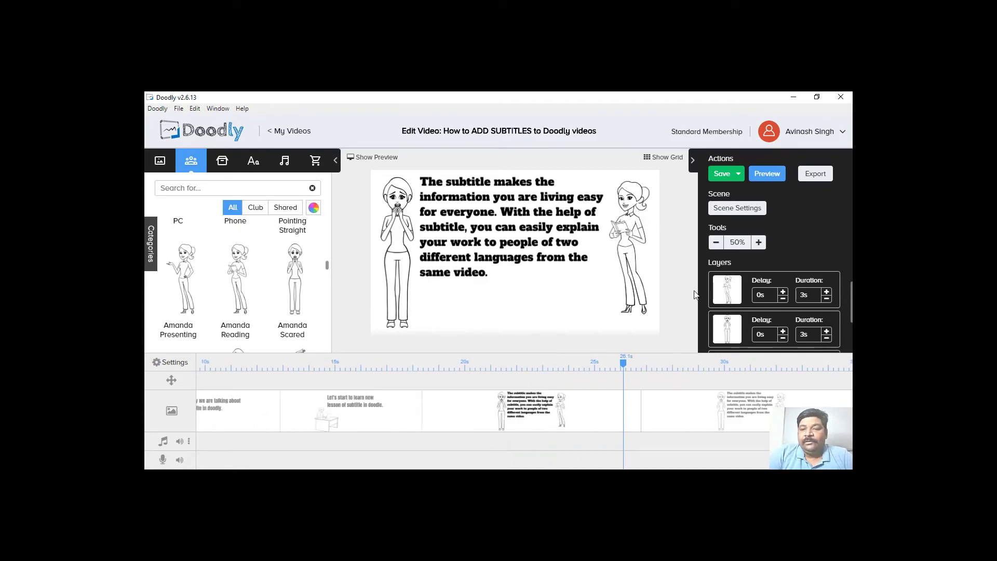
- Trim the first copy's Hindi subtitle to its opening sentence, deleting everything from सभी onward
click(739, 209)
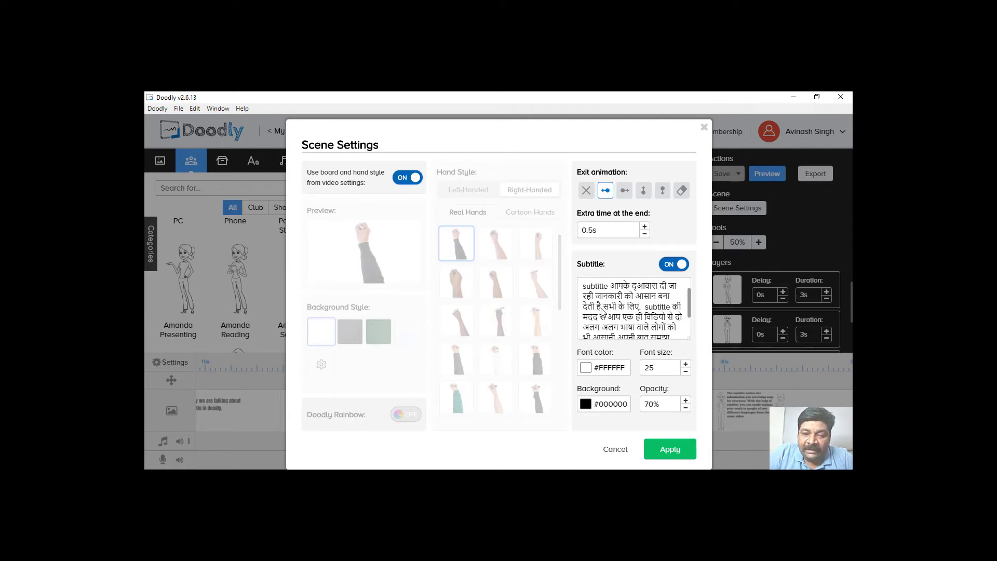
key(ctrl+shift+End)
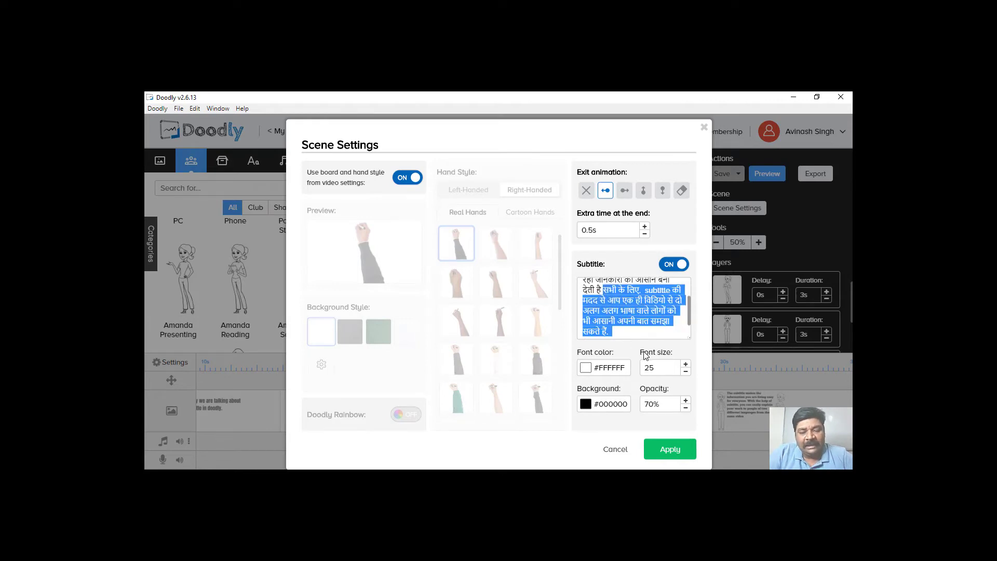
key(BackSpace)
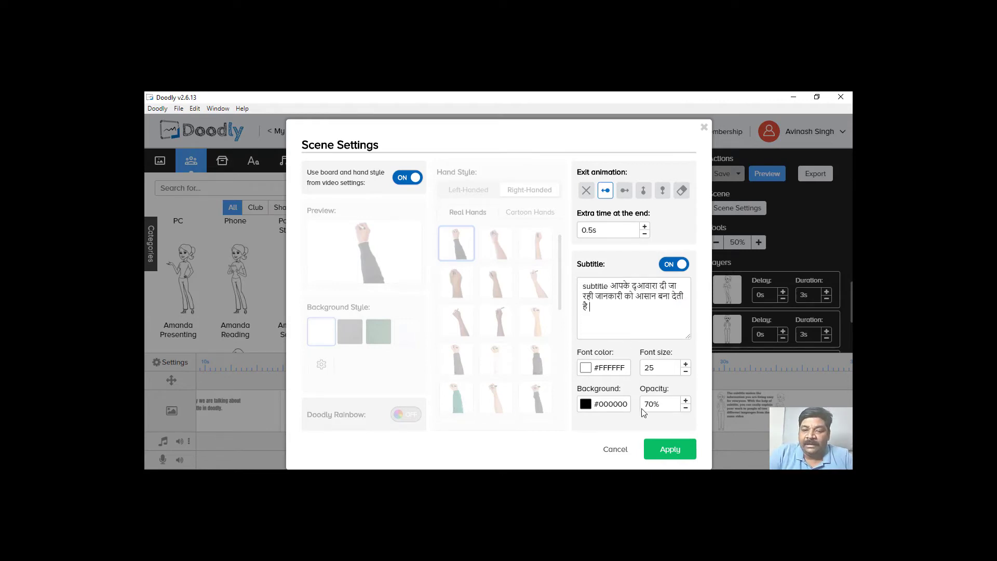
click(664, 449)
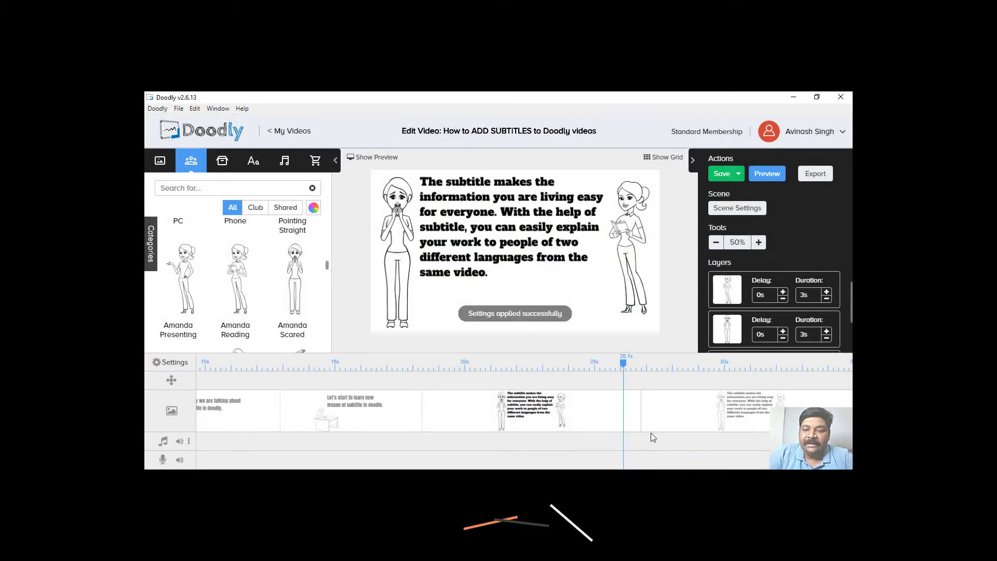
- Trim the next copy's subtitle to the phrase after देती है, ending at विडियो से
scroll(706, 403, right, 5)
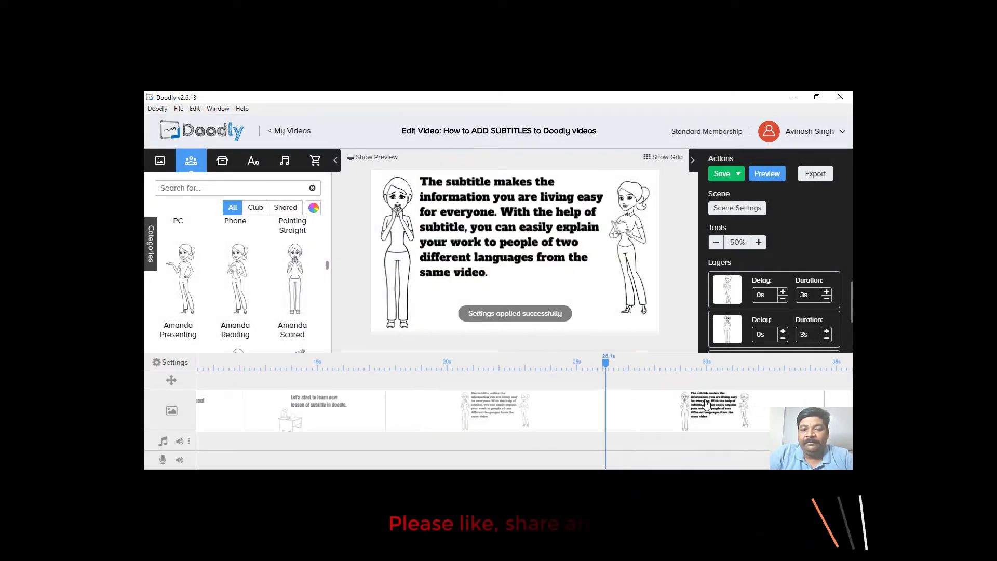
click(737, 208)
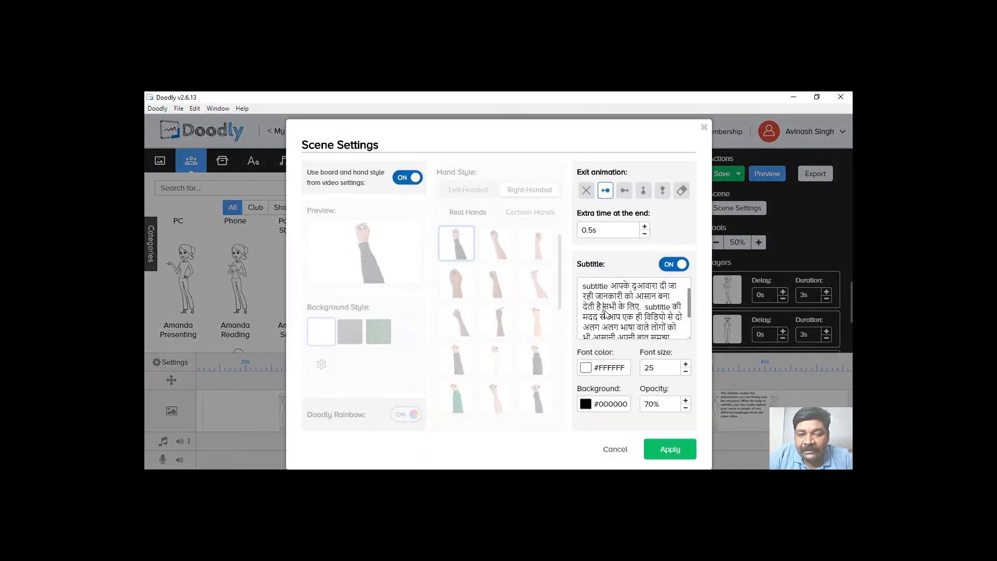
drag(604, 310, 573, 283)
key(BackSpace)
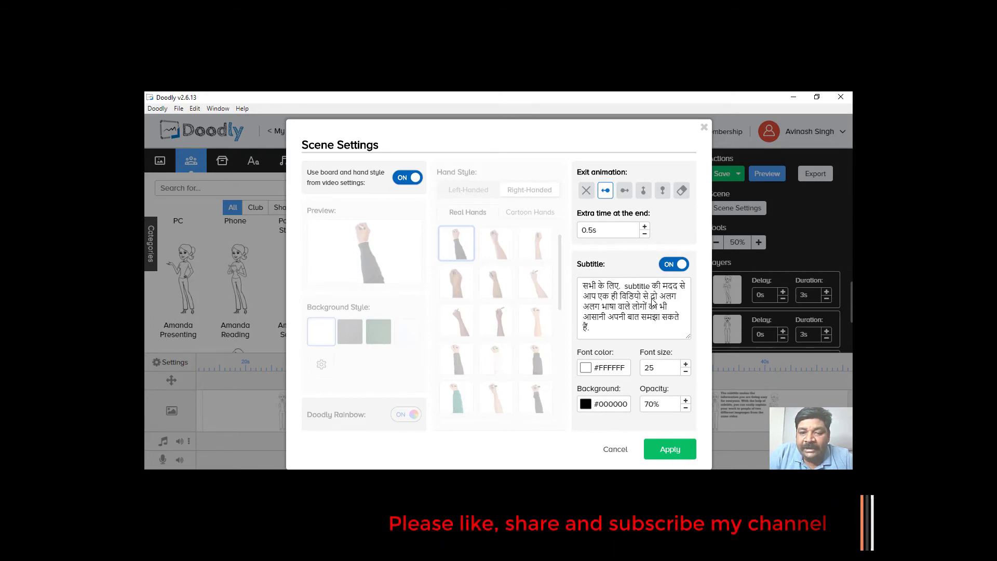
drag(653, 300, 672, 333)
key(BackSpace)
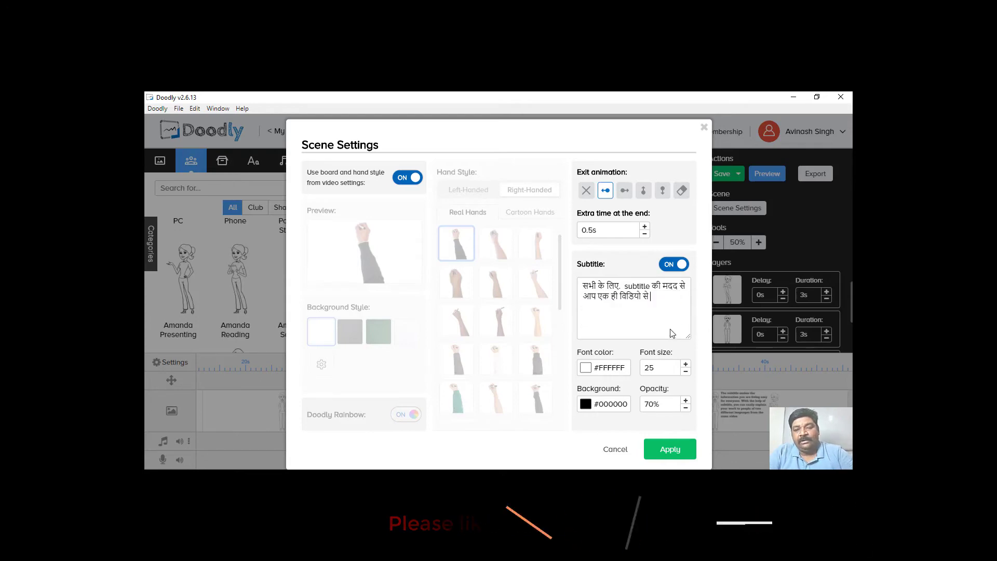
click(660, 451)
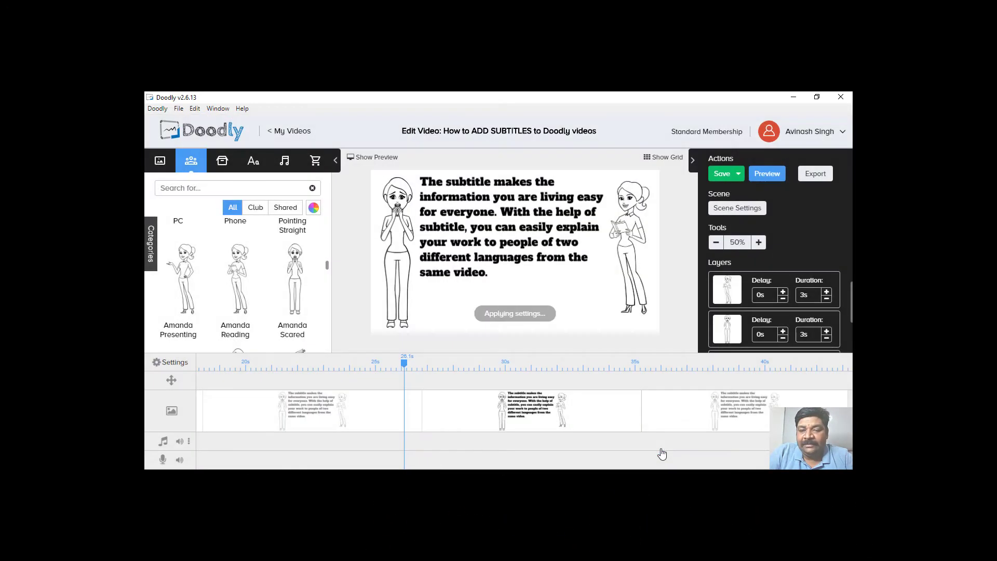
- Cut the last copy's subtitle so it starts at दो अलग अलग भाषा वाले लोगों को
click(735, 209)
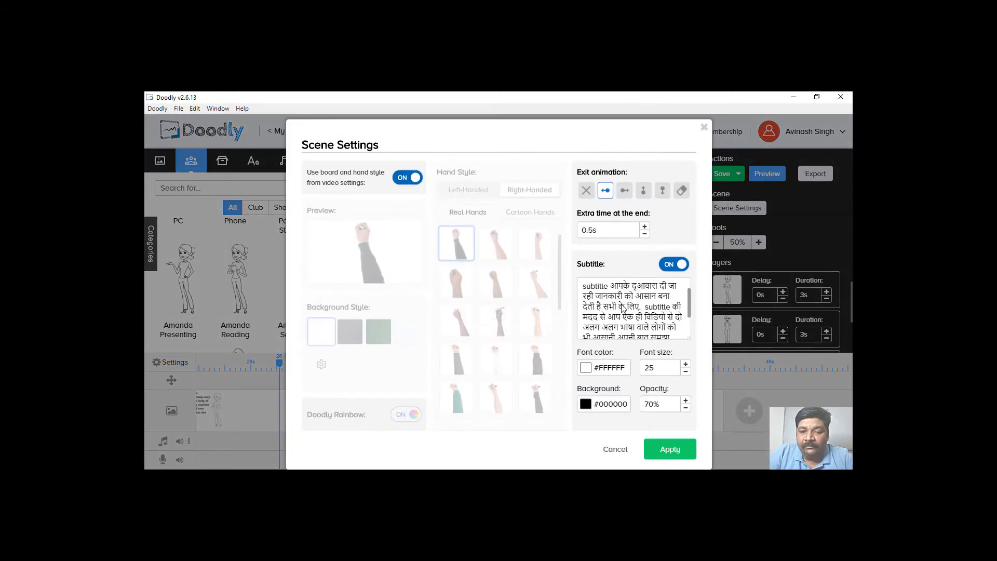
drag(604, 307, 576, 282)
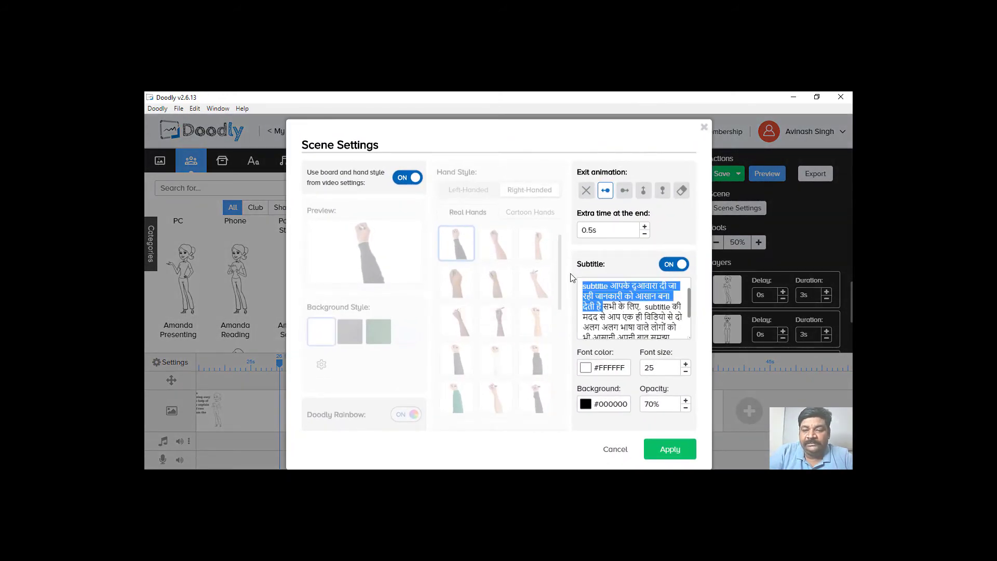
key(BackSpace)
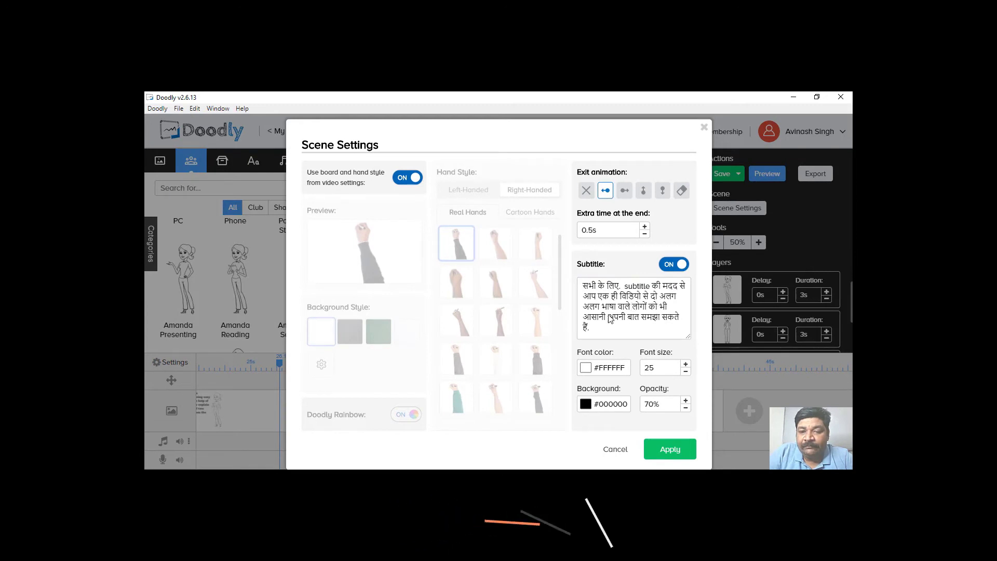
drag(650, 296, 684, 343)
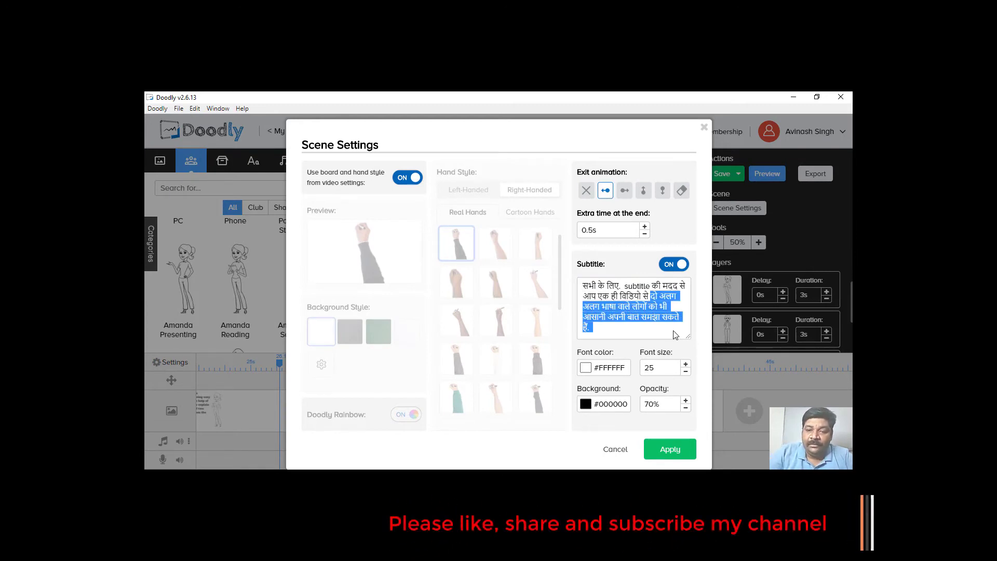
click(673, 331)
drag(652, 302, 541, 278)
key(BackSpace)
click(657, 442)
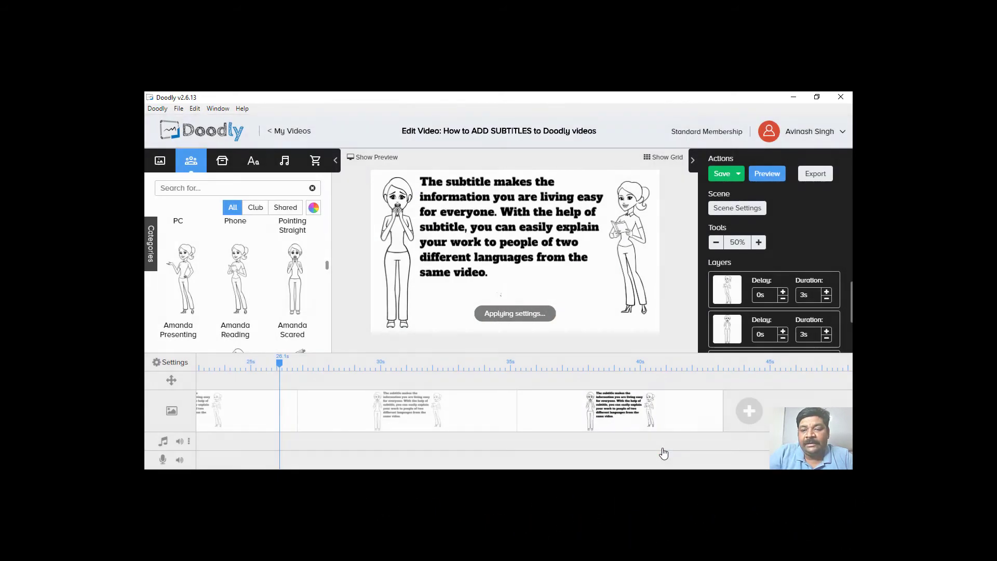
- Set the character and text layer durations to 0s in one copied scene
scroll(241, 416, up, 5)
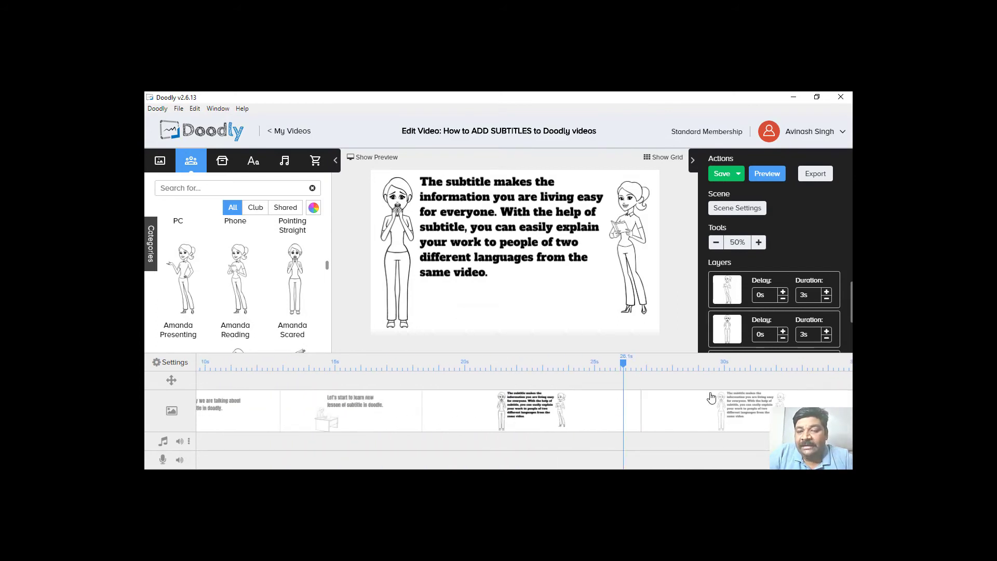
scroll(707, 414, down, 3)
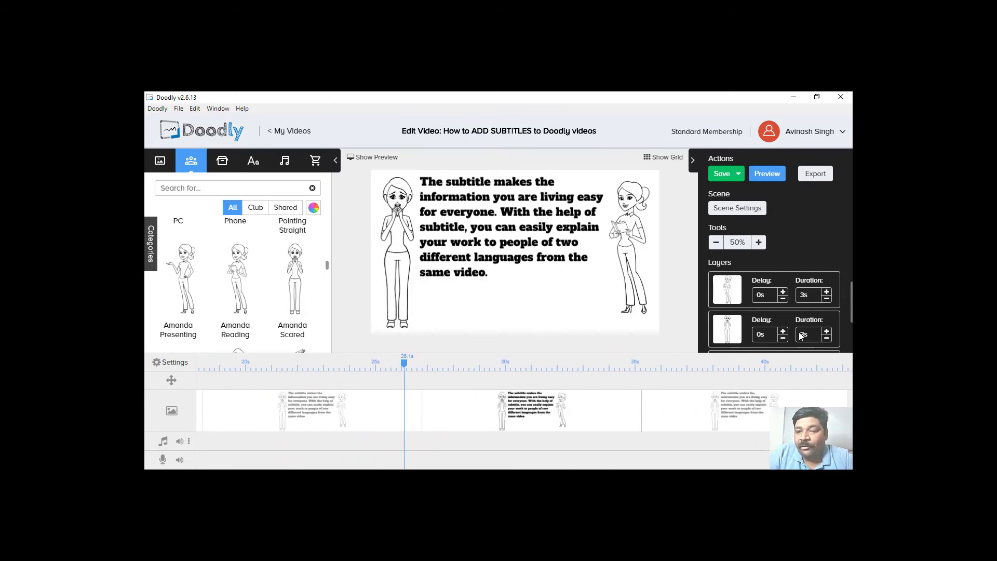
click(814, 291)
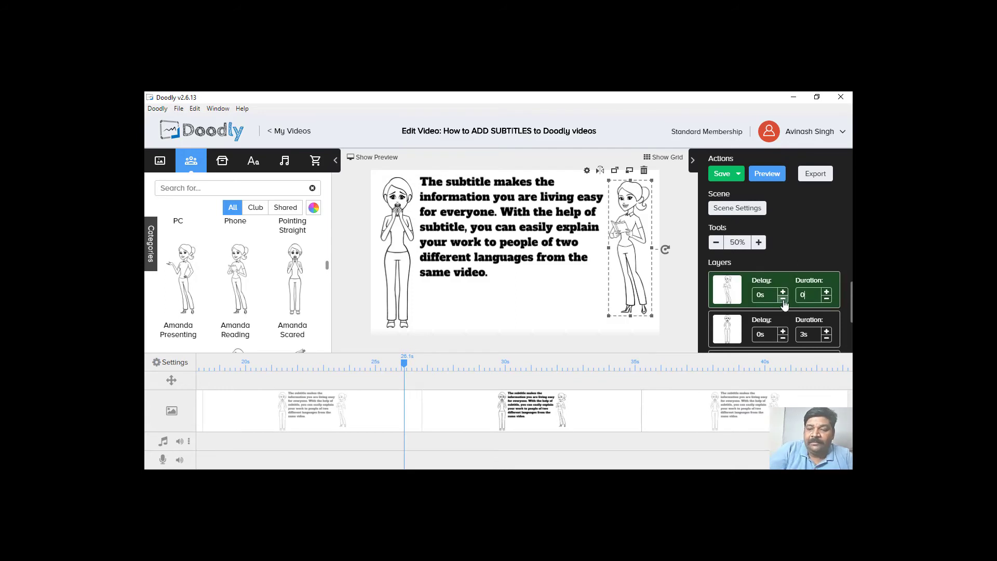
drag(850, 297, 851, 316)
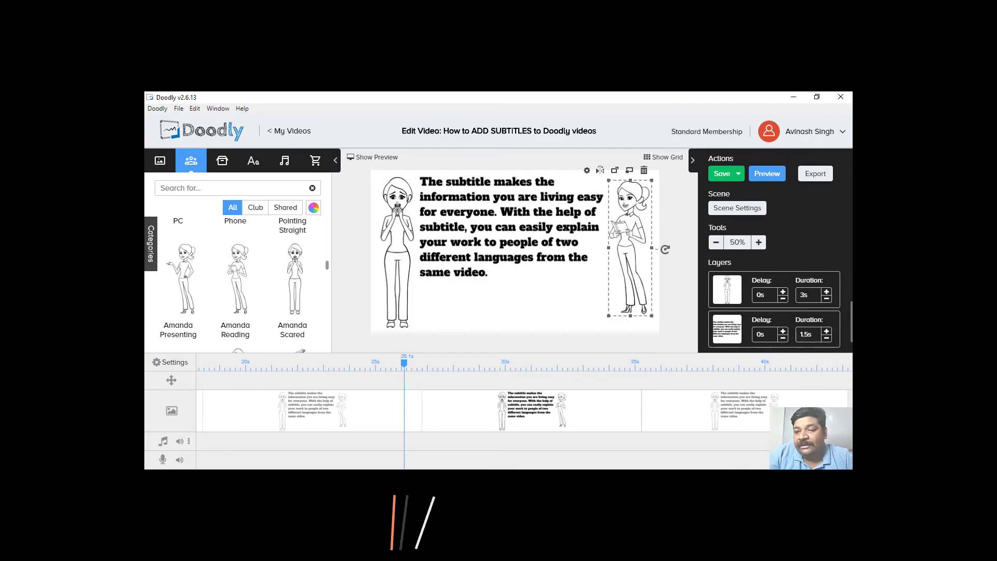
click(812, 296)
key(BackSpace)
key(BackSpace)
text(0)
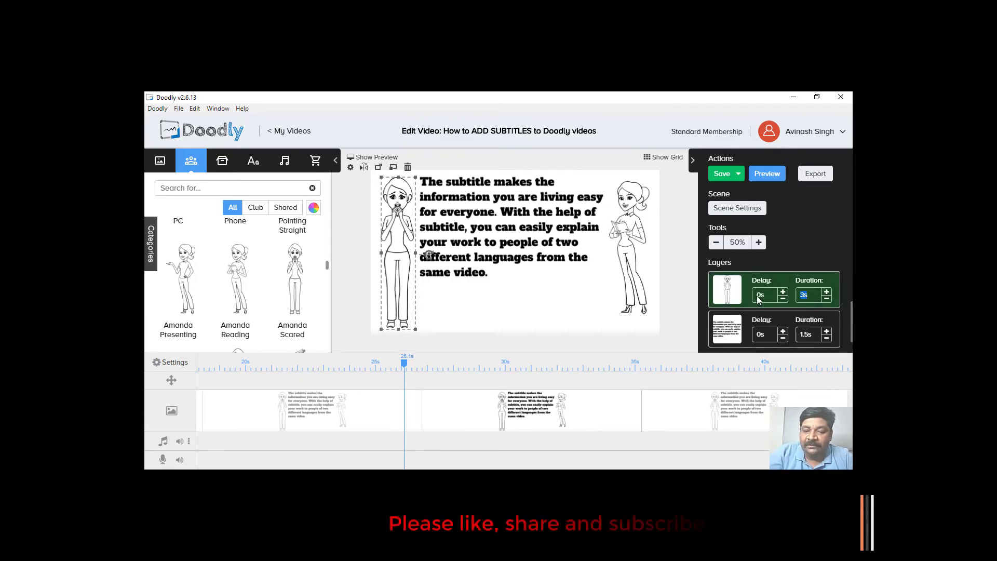
click(812, 335)
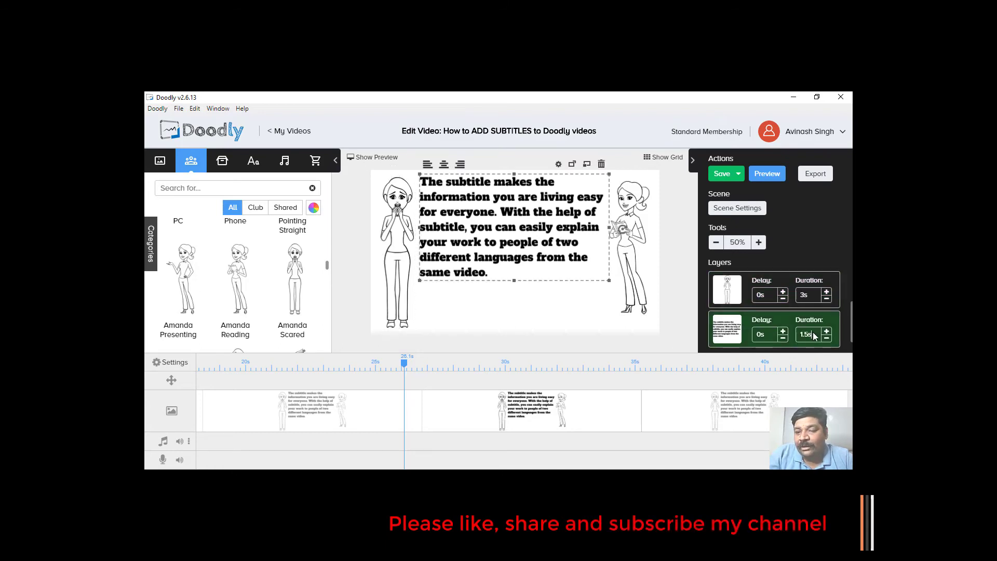
click(705, 420)
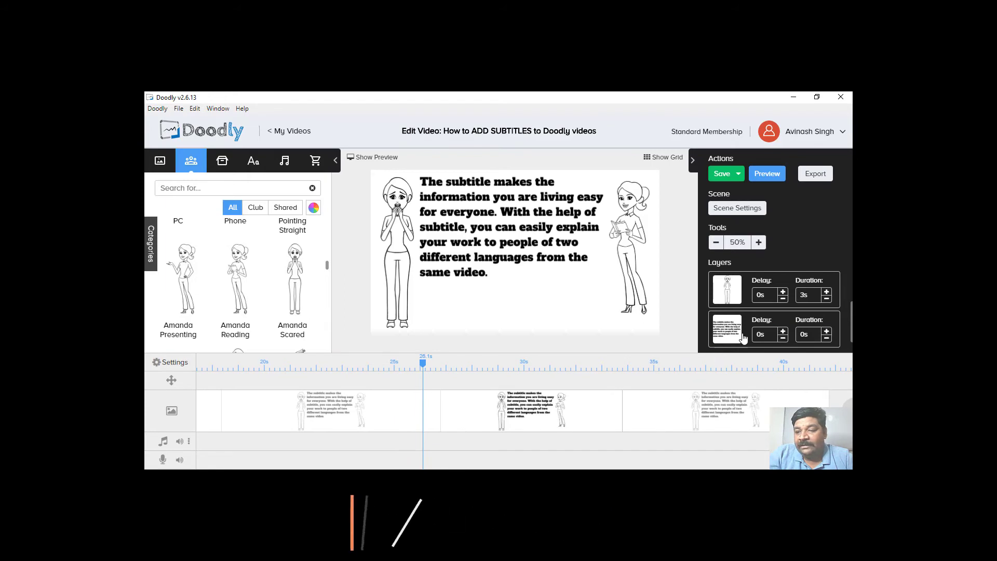
double_click(811, 294)
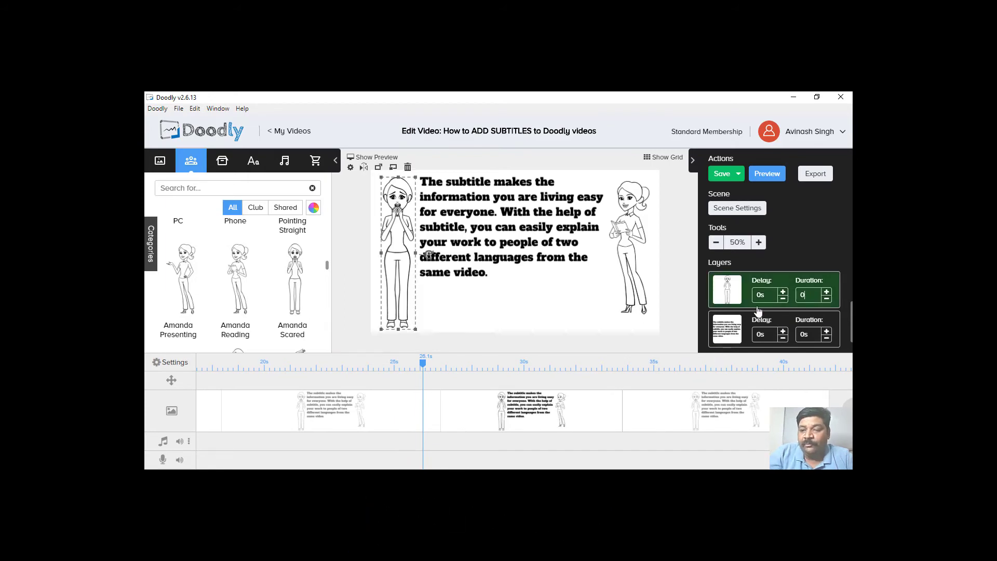
key(Return)
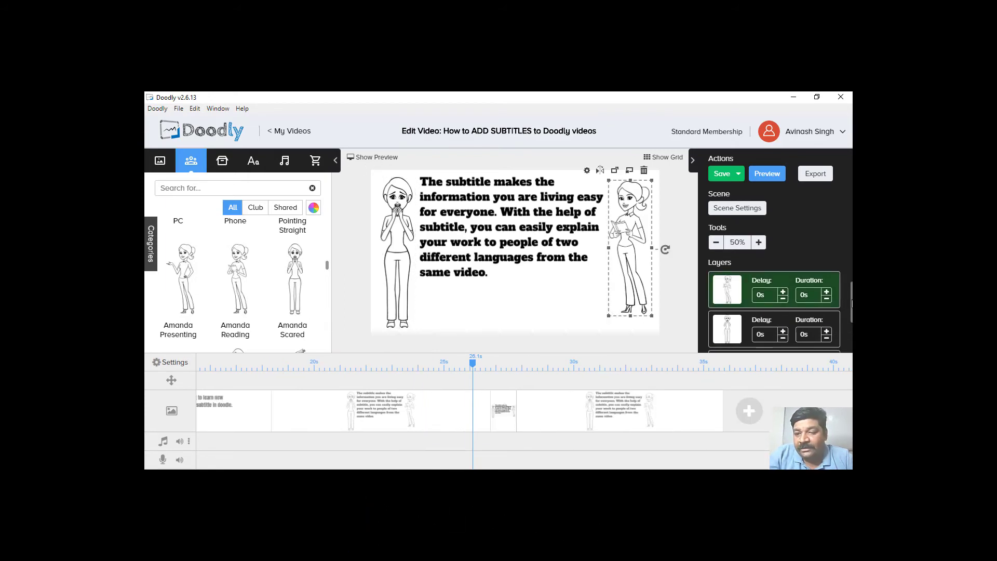
- Set both character layers and the text layer of another copy to 0s duration
click(580, 418)
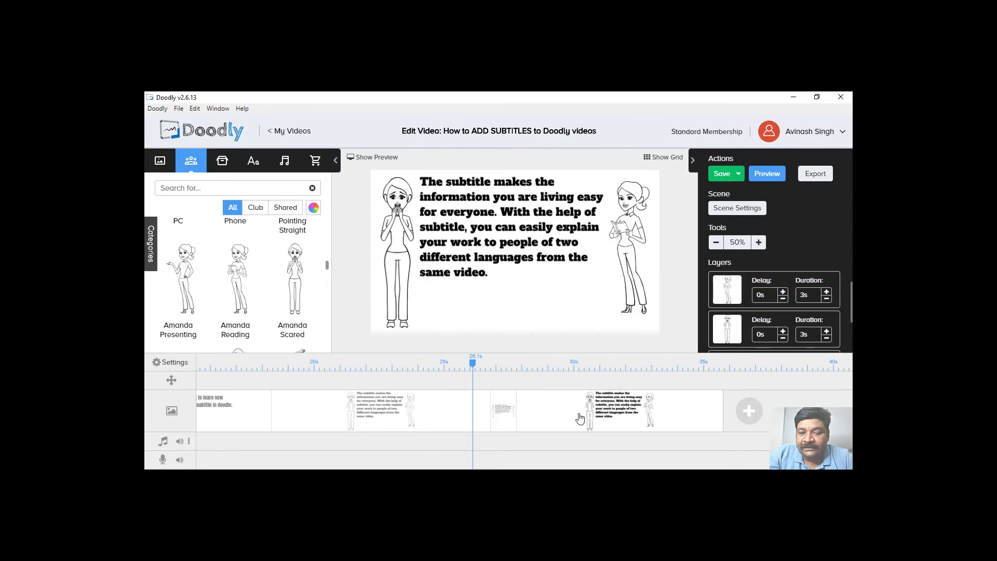
click(808, 297)
text(0)
key(Return)
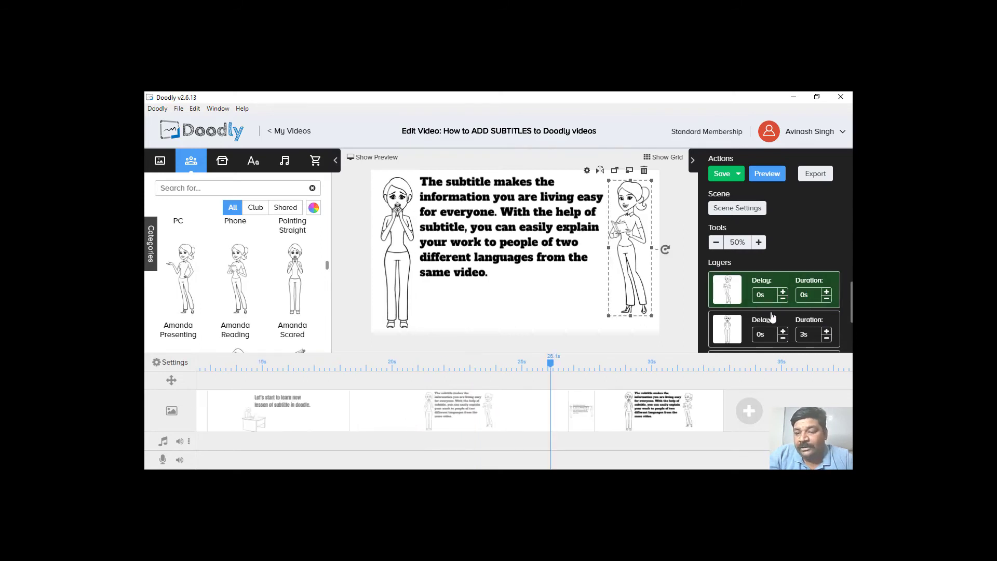
click(806, 335)
key(Return)
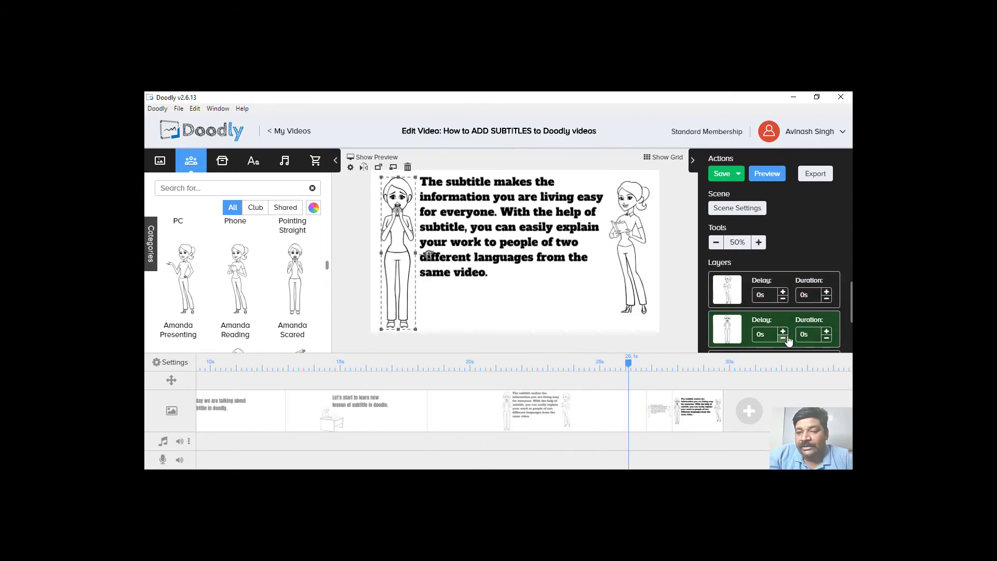
drag(852, 304, 851, 325)
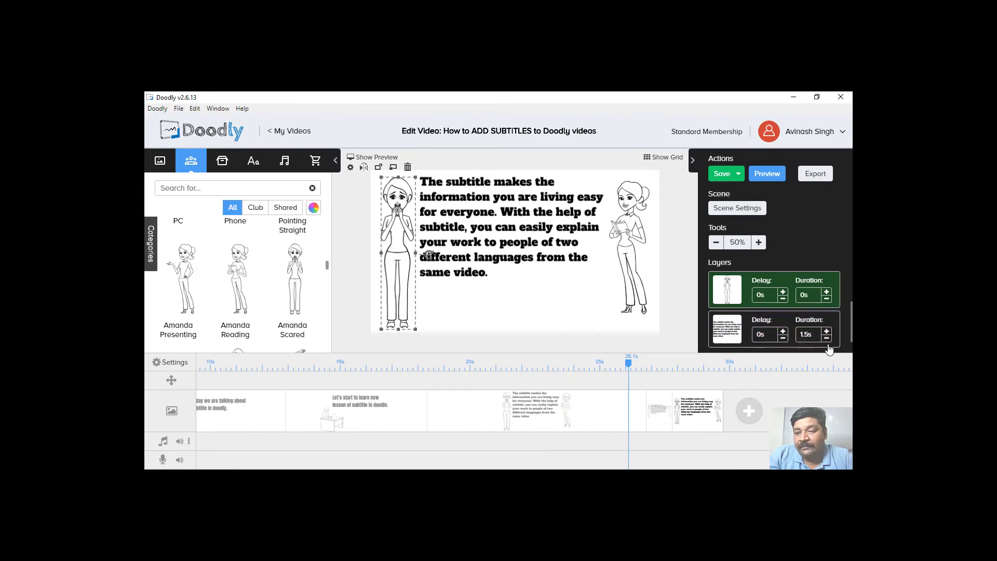
click(774, 336)
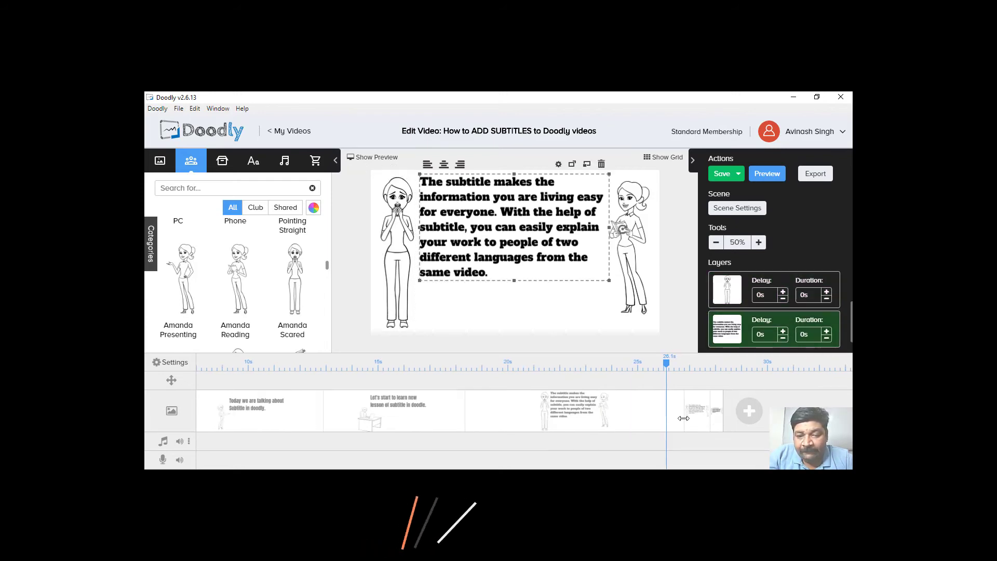
click(719, 423)
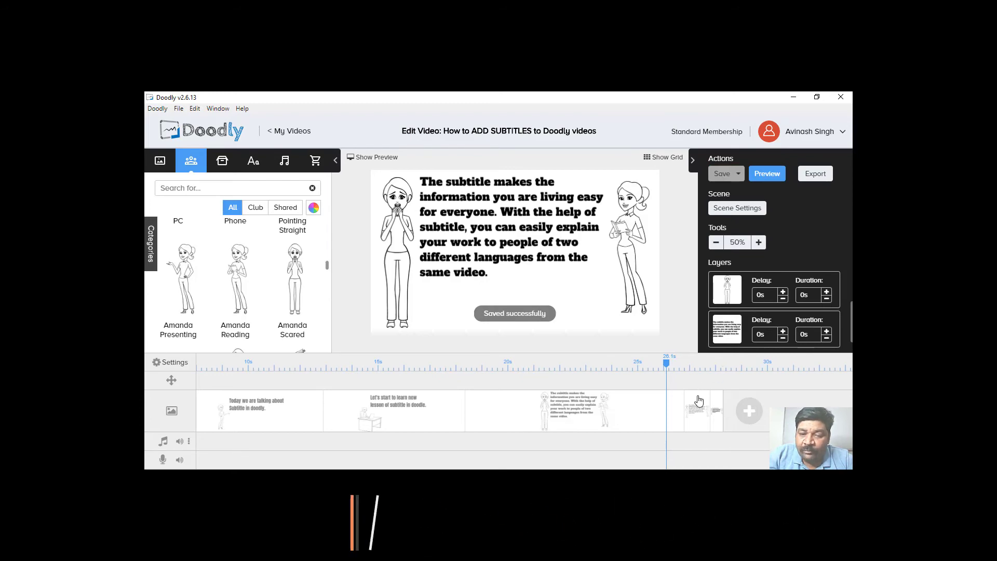
- Apply the new scene's subtitle settings and set the previous scene's exit animation to None
click(748, 210)
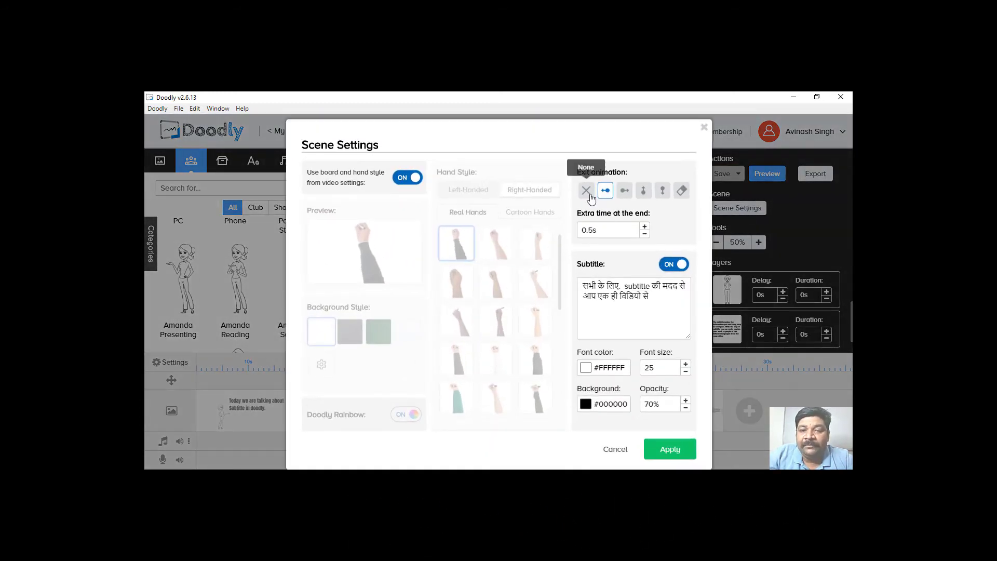
click(669, 456)
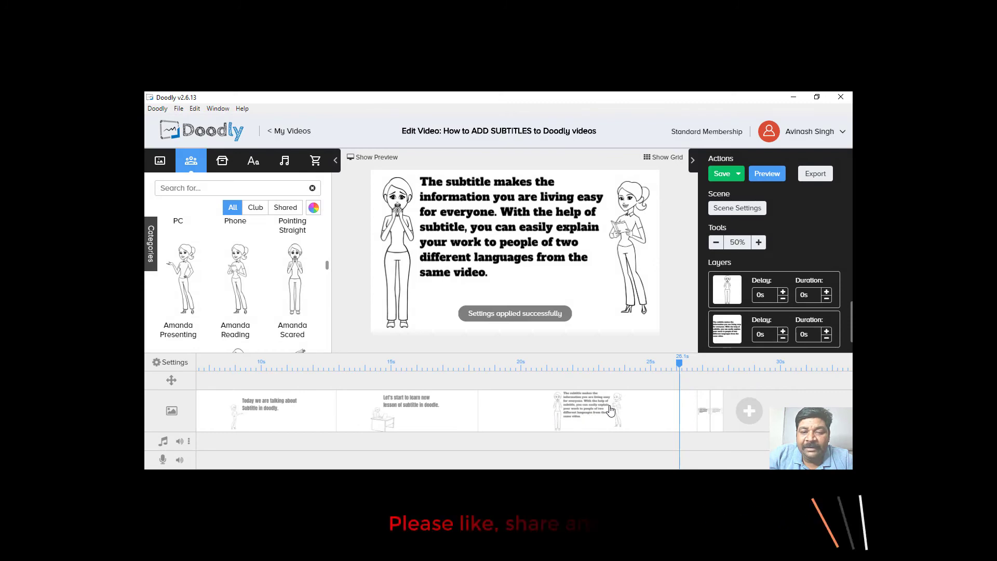
click(752, 215)
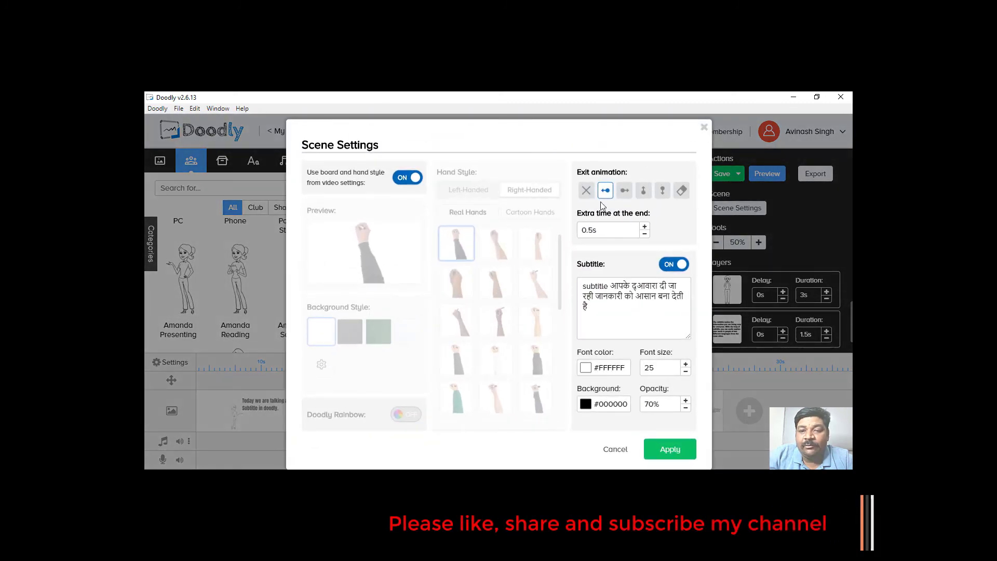
click(586, 190)
click(670, 455)
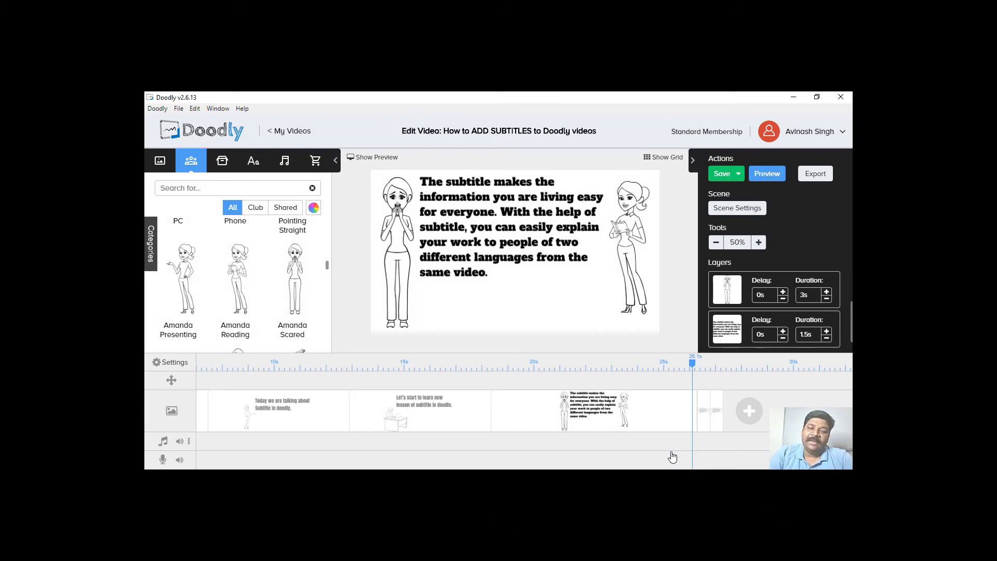
click(763, 179)
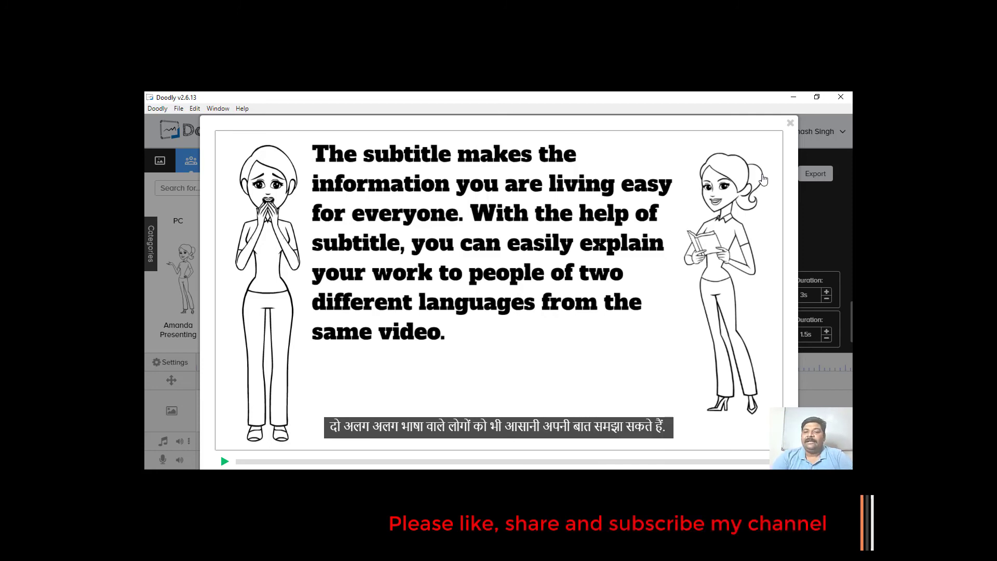
click(791, 124)
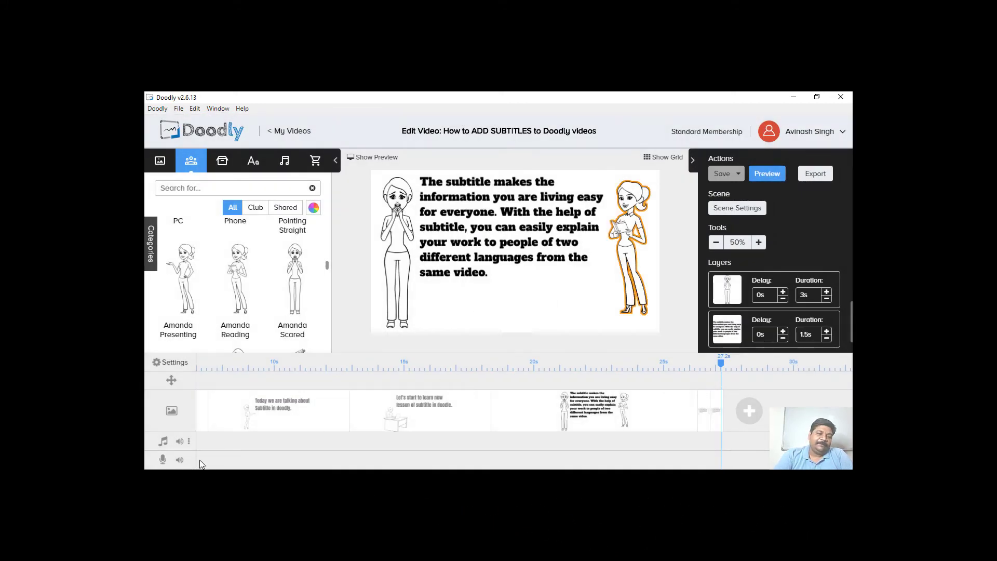
scroll(519, 410, up, 3)
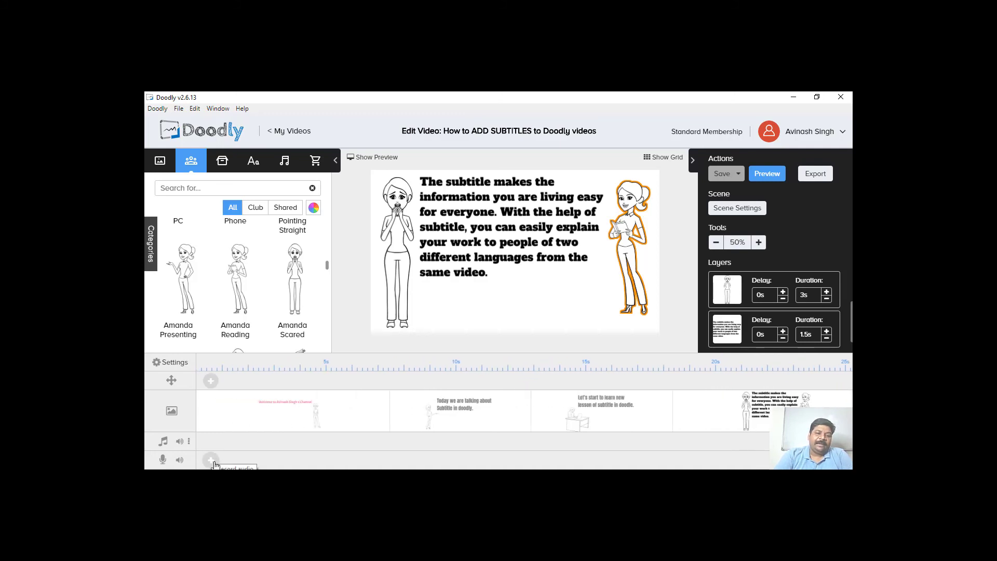
click(213, 461)
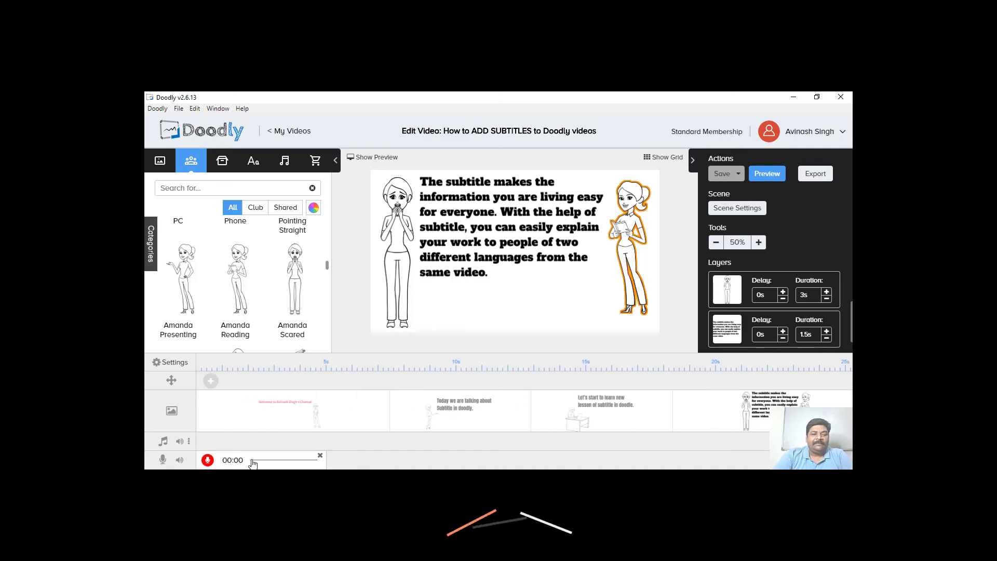
click(320, 456)
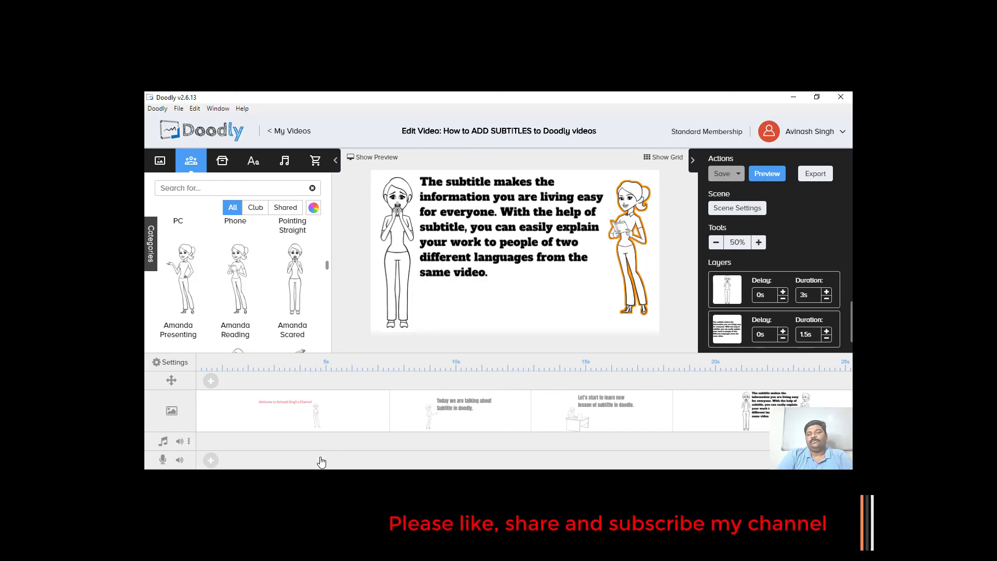